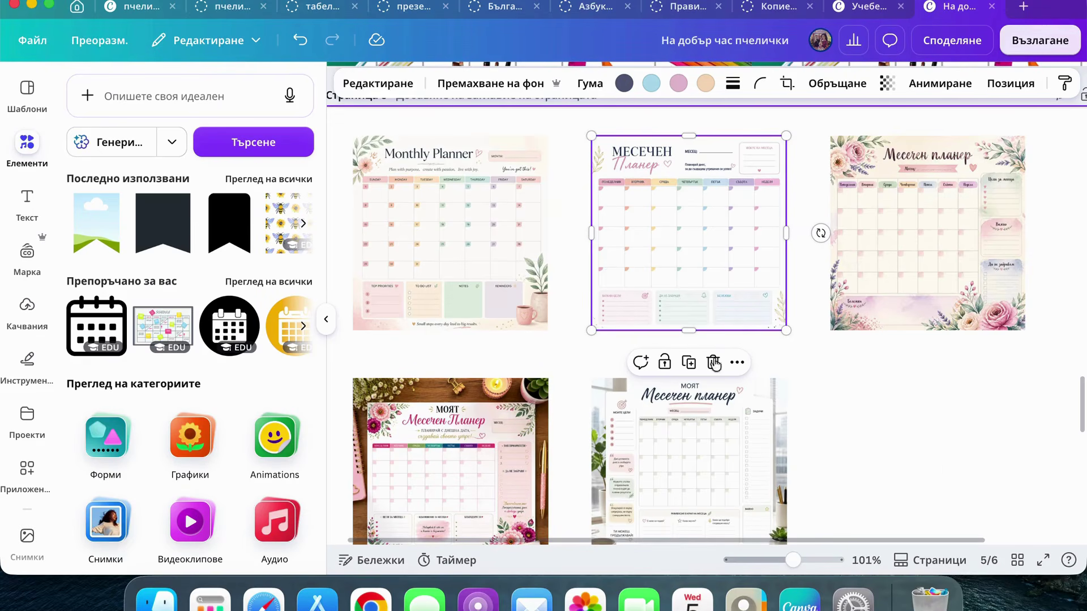
Examine the selected "Месечен Планер" design on page 5 up close, from its header and weekday row to the notes boxes
click(326, 320)
scroll(651, 397, up, 5)
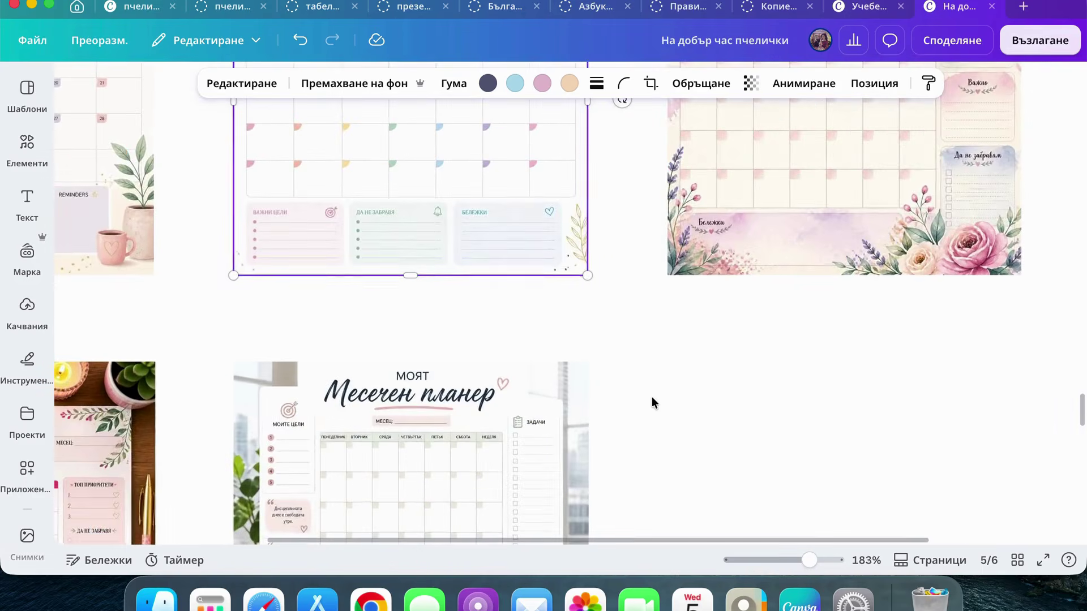
scroll(651, 399, up, 5)
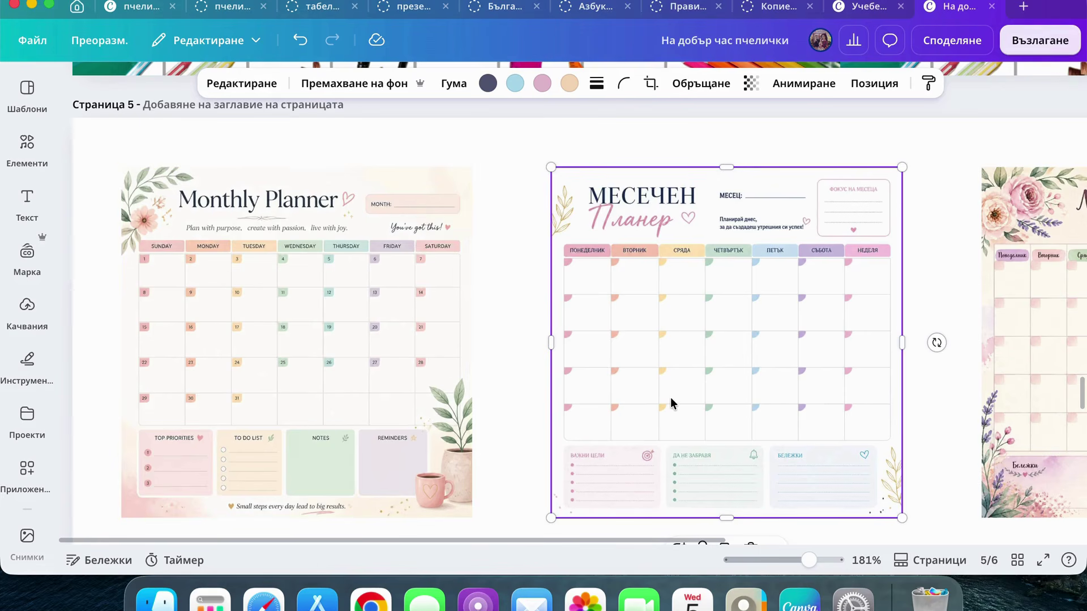
scroll(670, 403, up, 5)
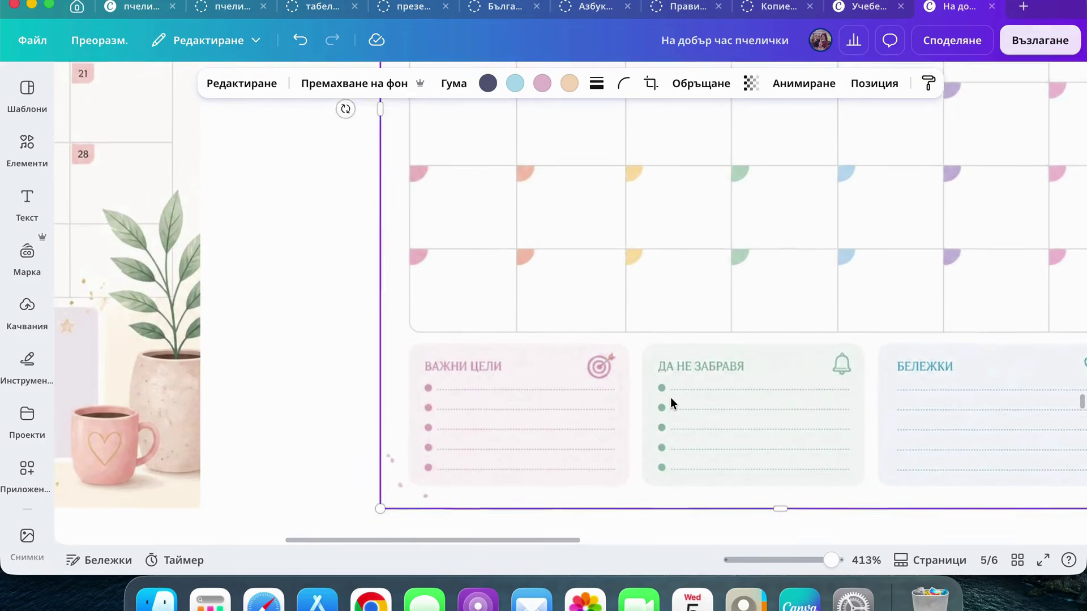
scroll(670, 397, right, 5)
scroll(670, 397, up, 2)
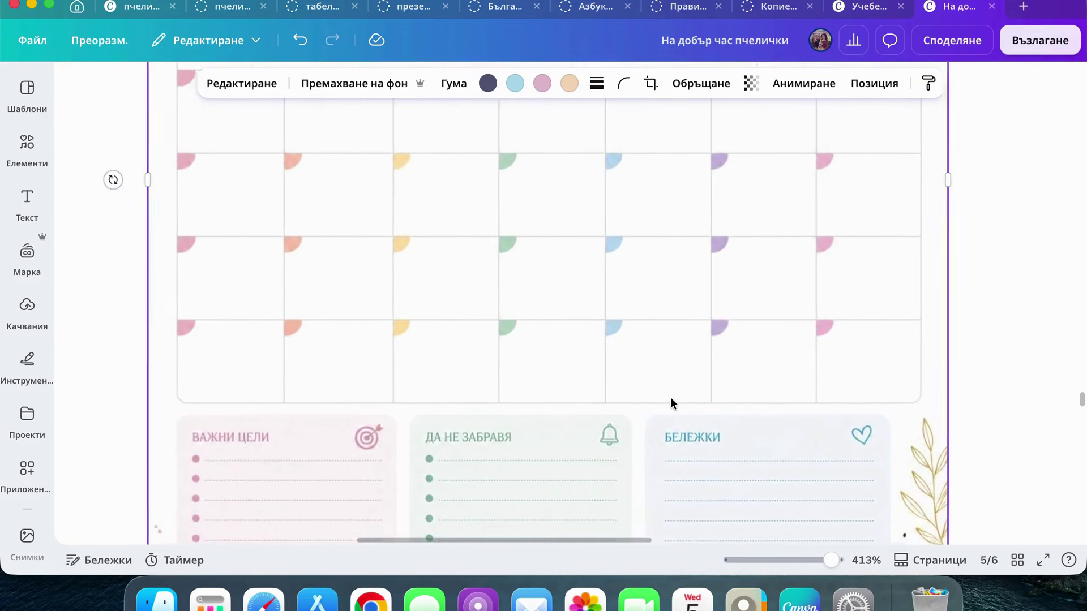
scroll(670, 398, up, 10)
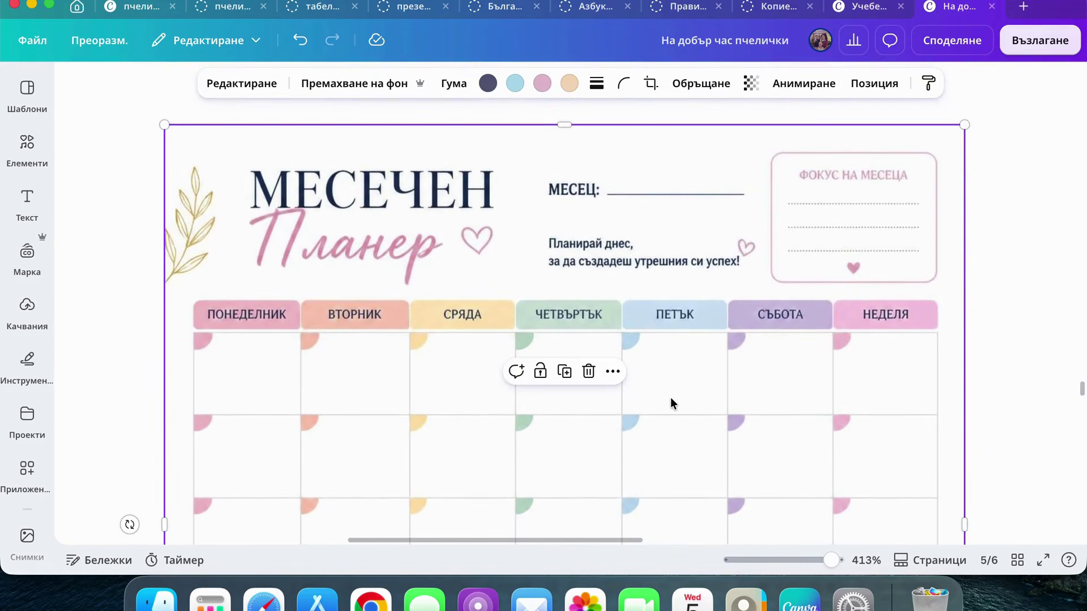
scroll(670, 398, down, 3)
scroll(670, 399, down, 5)
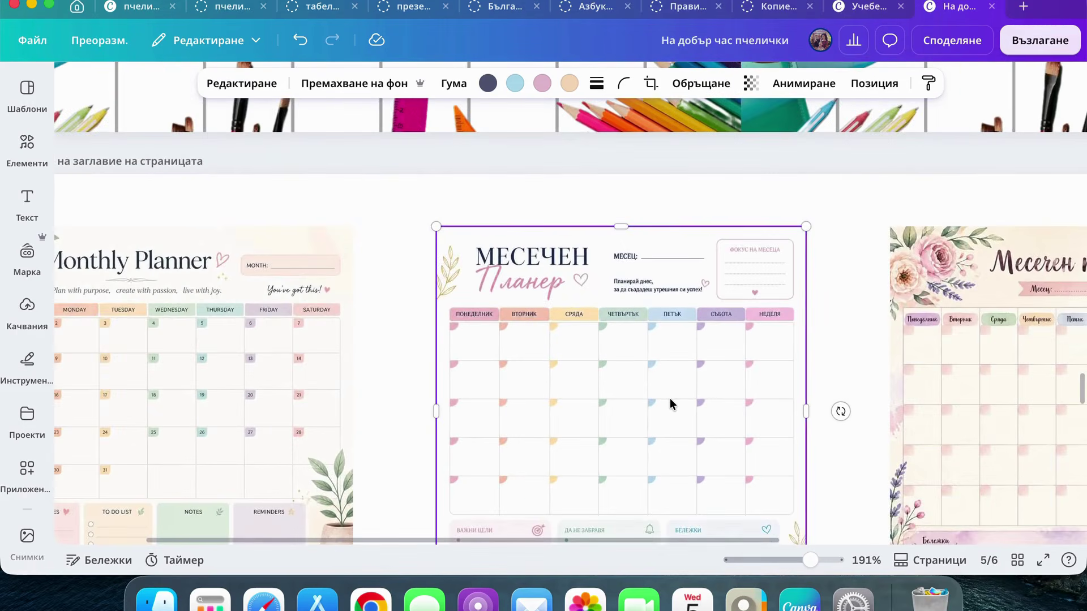
Look over the other monthly planner designs on page 5, including the floral one and the two with desk photo backgrounds
scroll(670, 398, right, 5)
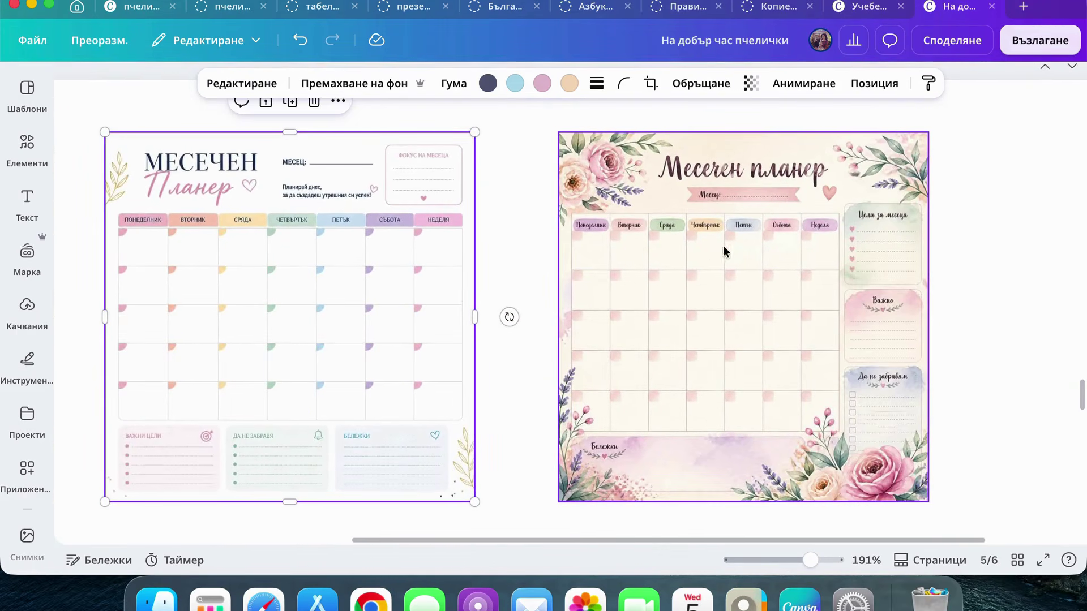
scroll(694, 386, down, 6)
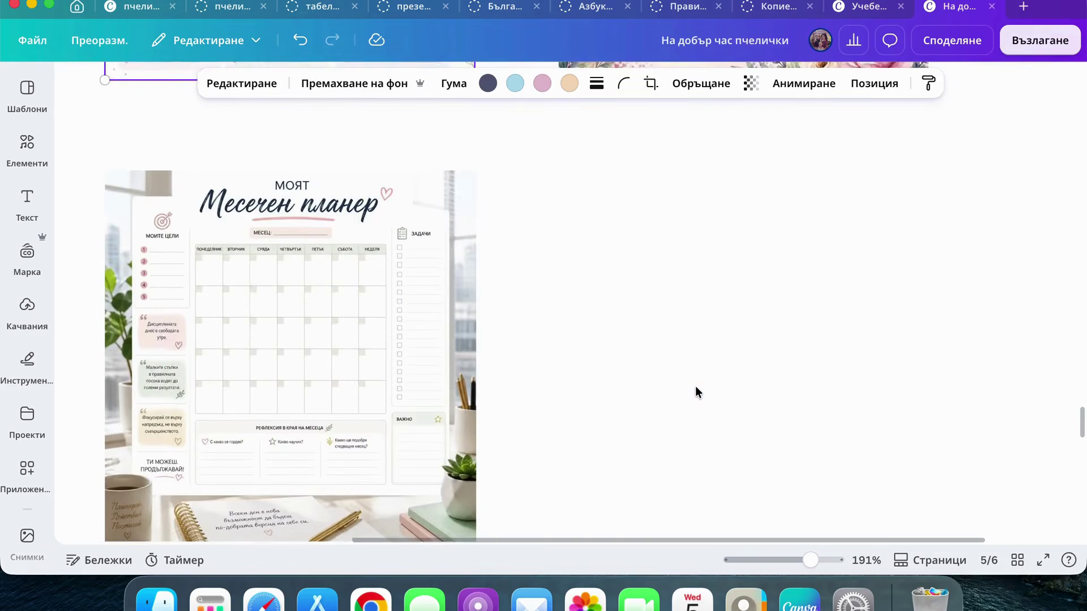
scroll(695, 386, left, 5)
scroll(695, 389, left, 3)
scroll(695, 389, down, 1)
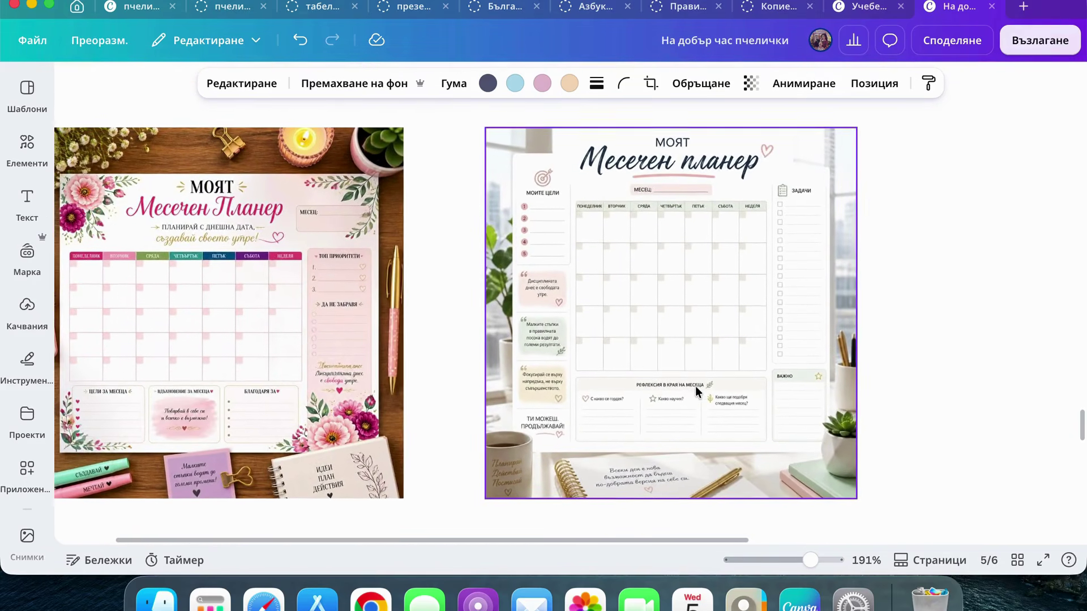
scroll(695, 387, up, 7)
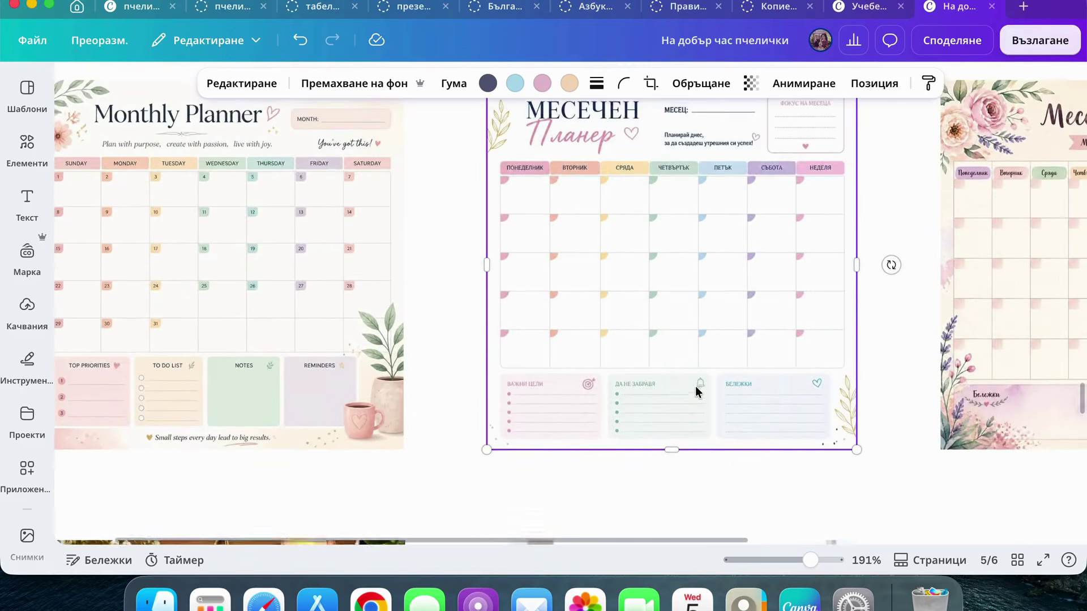
scroll(695, 387, up, 5)
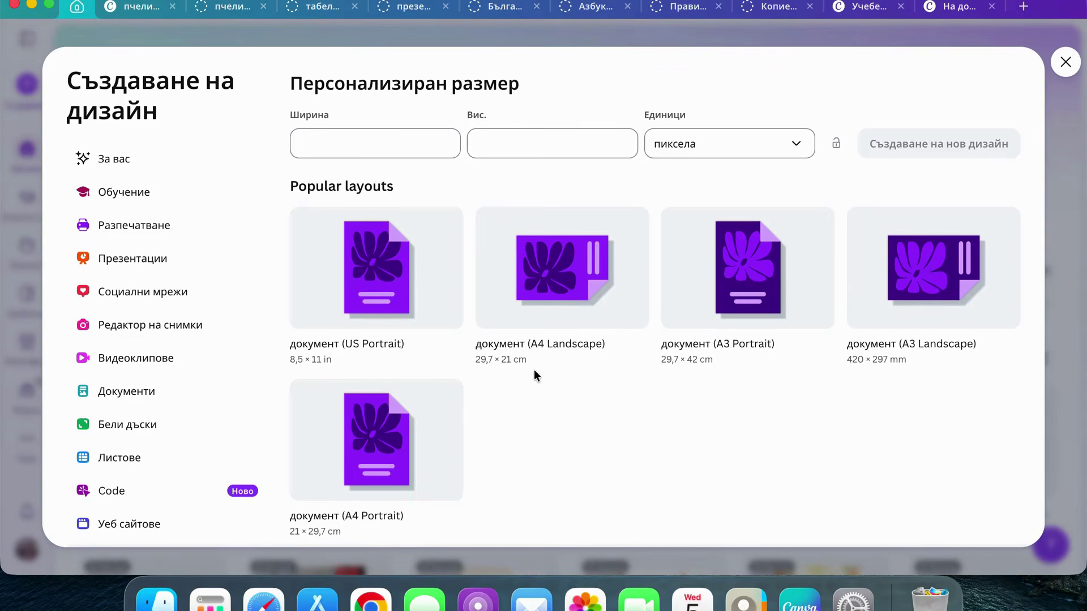
Create a new A4 Landscape document and open its elements library
click(576, 278)
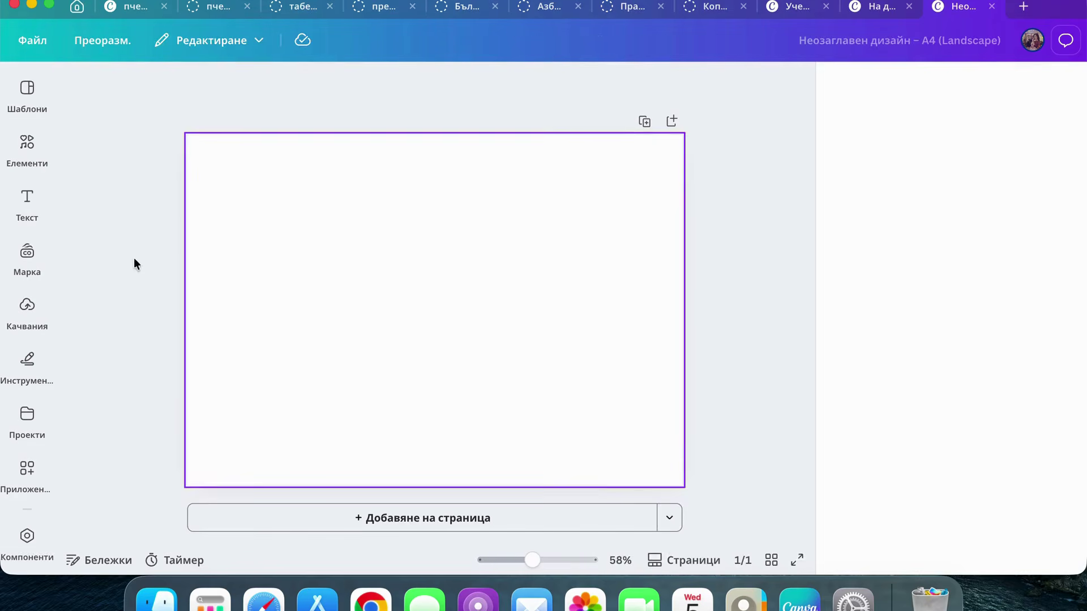
click(24, 153)
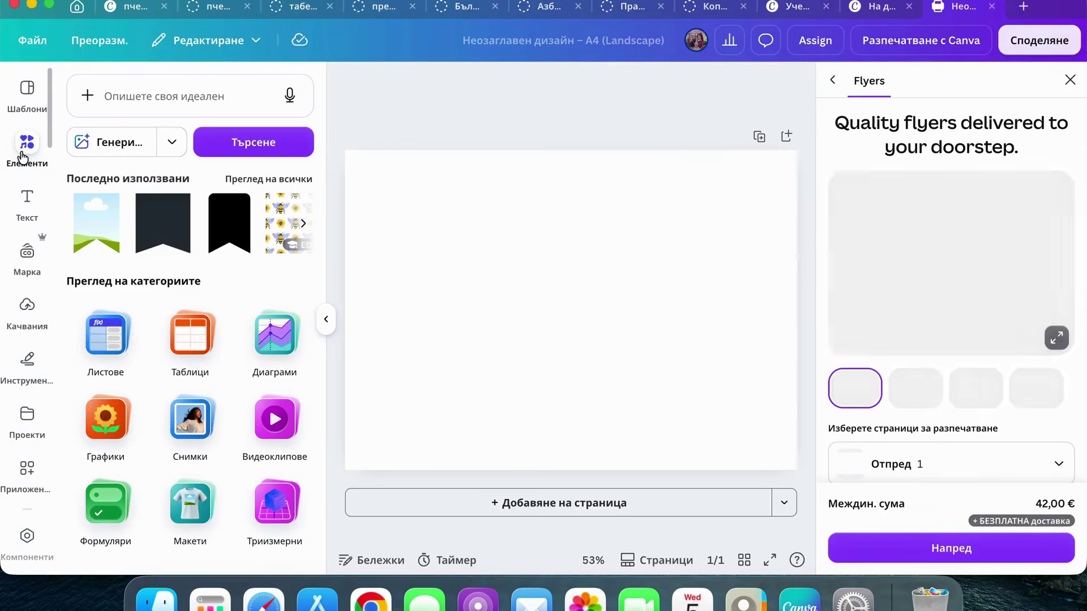
Generate images from the description "черно-бял шаблон на месечен планер на български език" and close the Flyers print offer
click(169, 93)
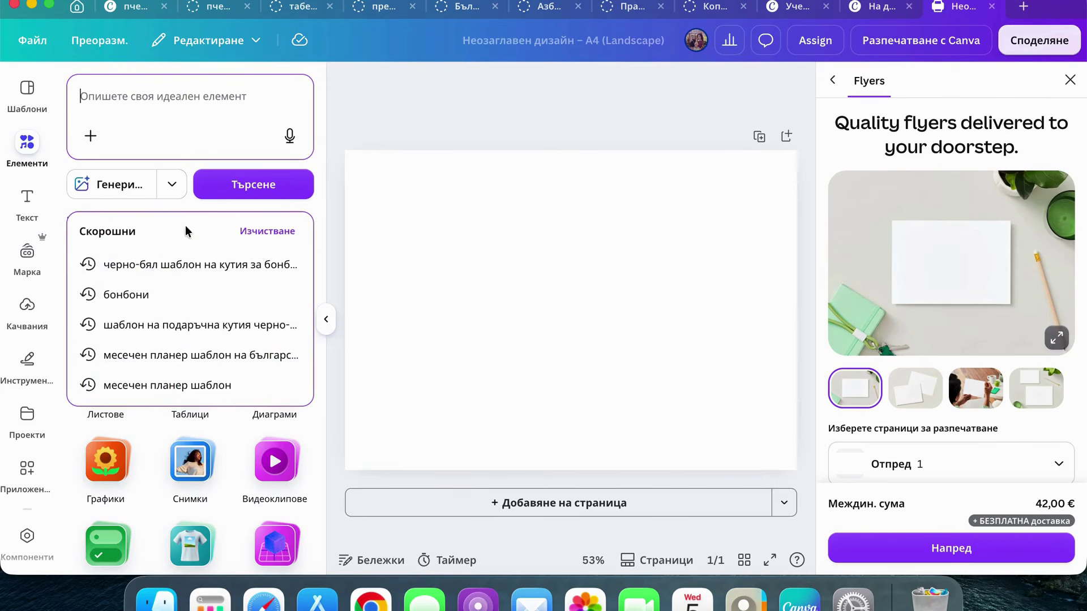
click(169, 84)
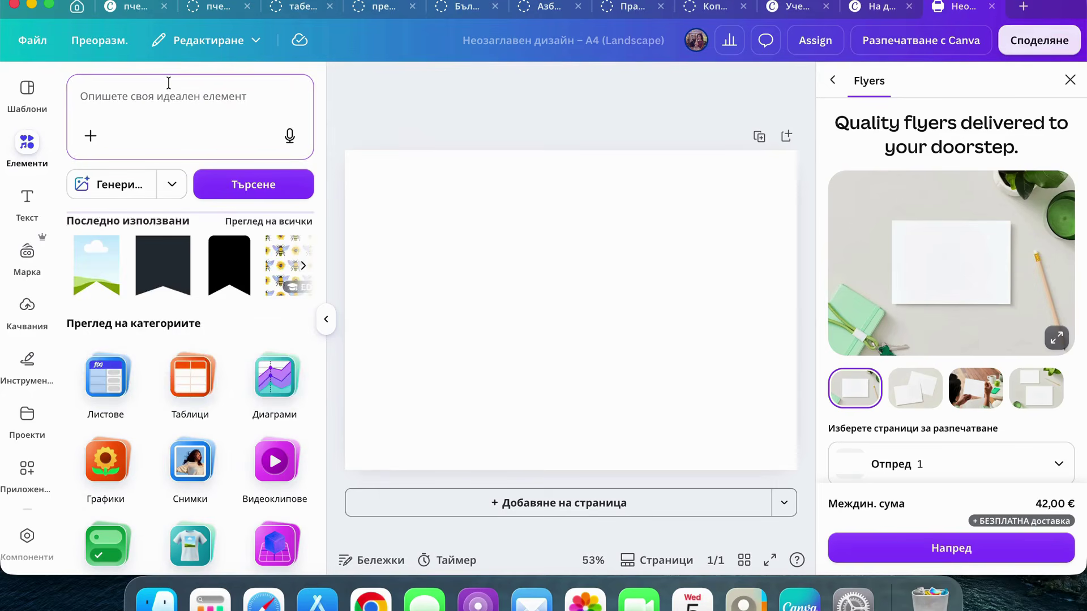
click(169, 83)
text(черно-бял шаблон н)
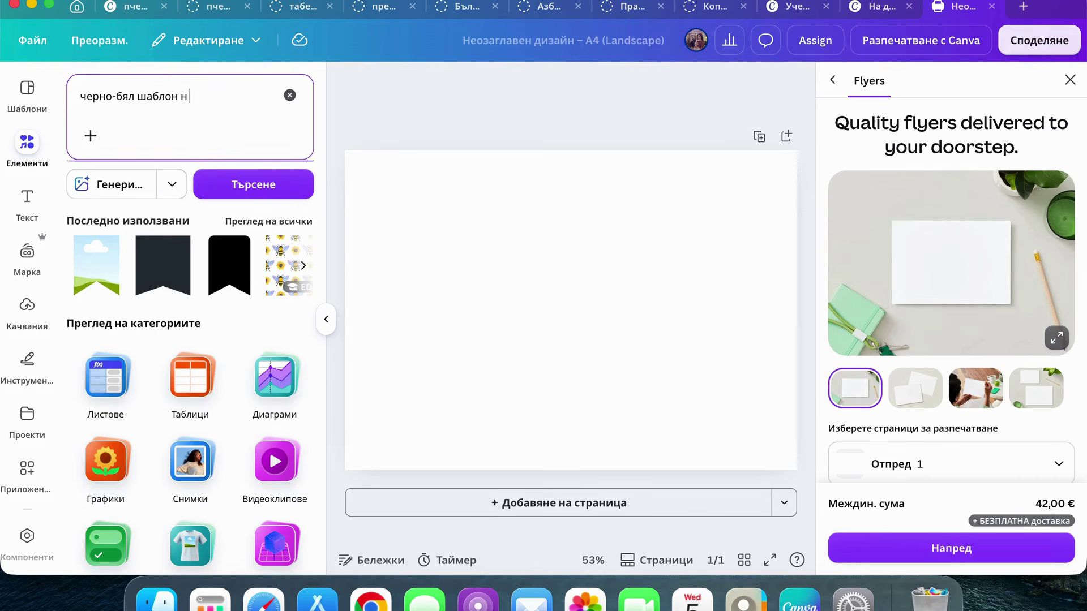
text(а месечен п)
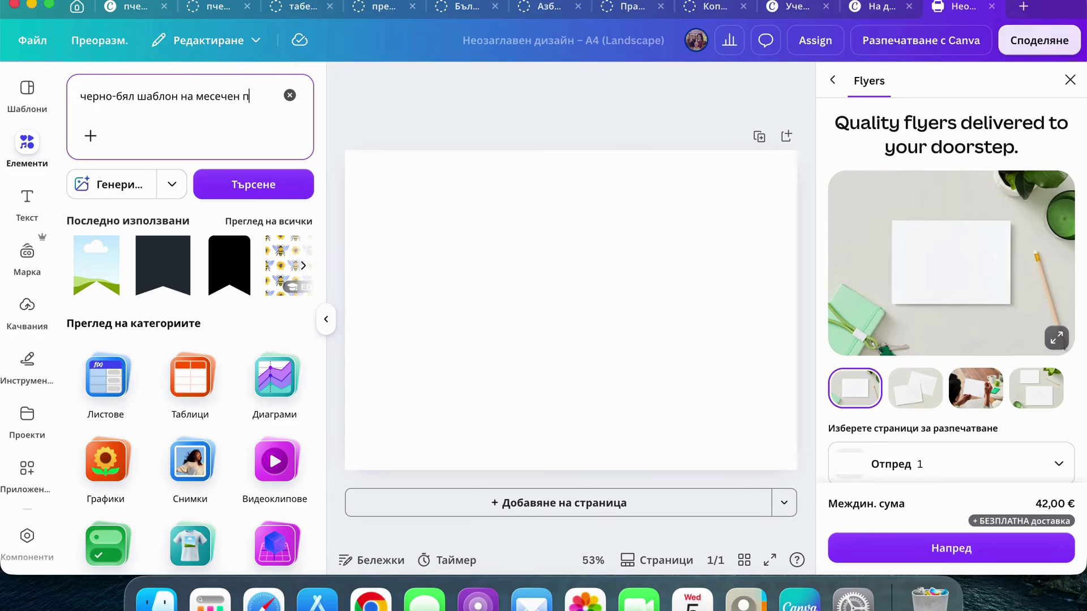
text(ланер на )
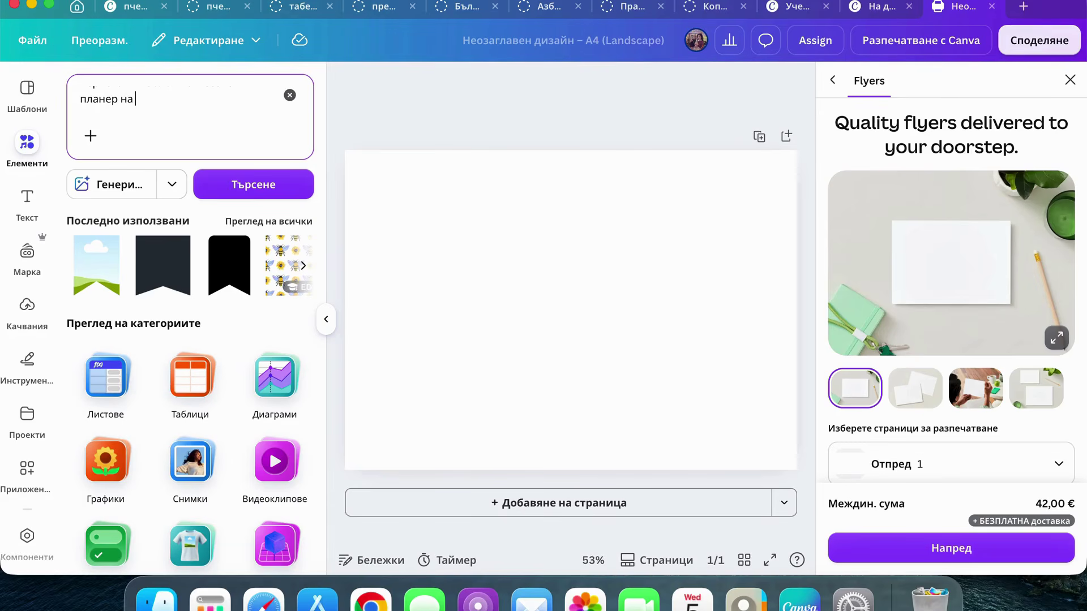
text(български език)
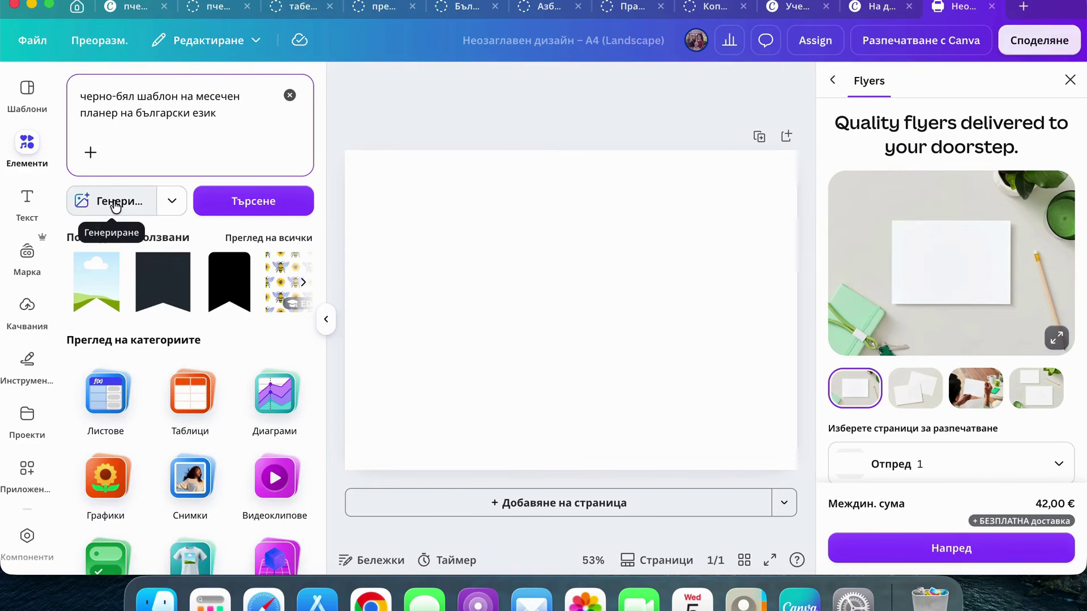
click(115, 205)
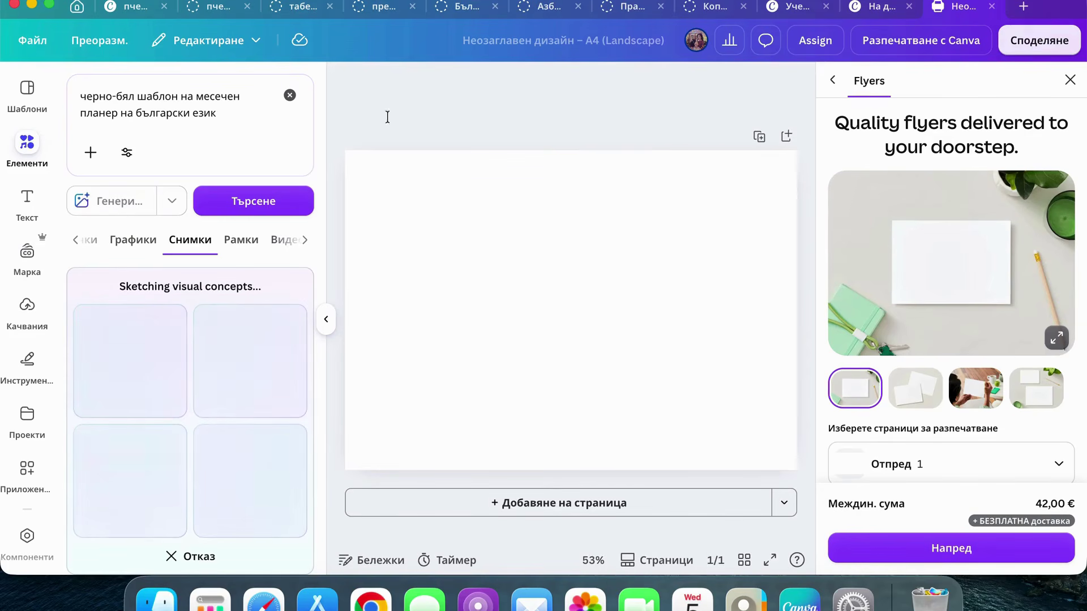
click(1068, 83)
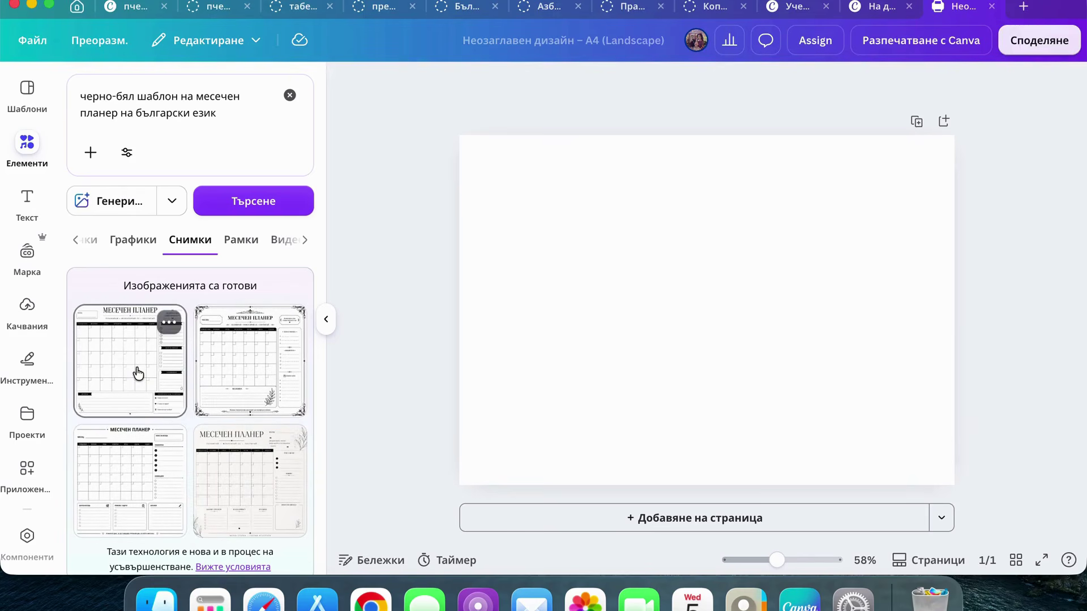
Place the first generated planner image on the page and enlarge it to the page's full height
click(162, 372)
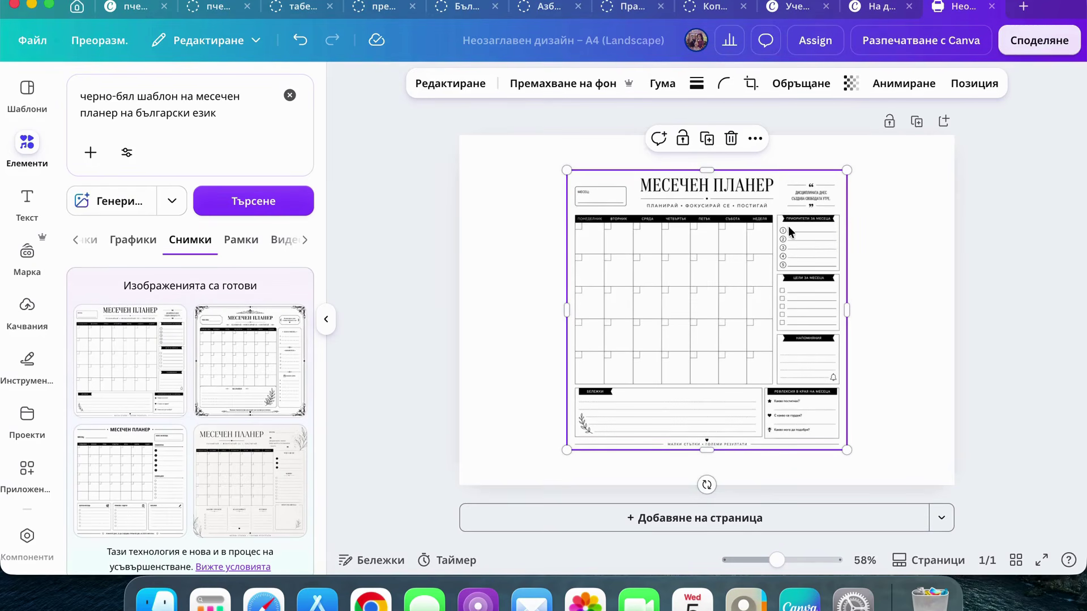
drag(847, 170, 895, 160)
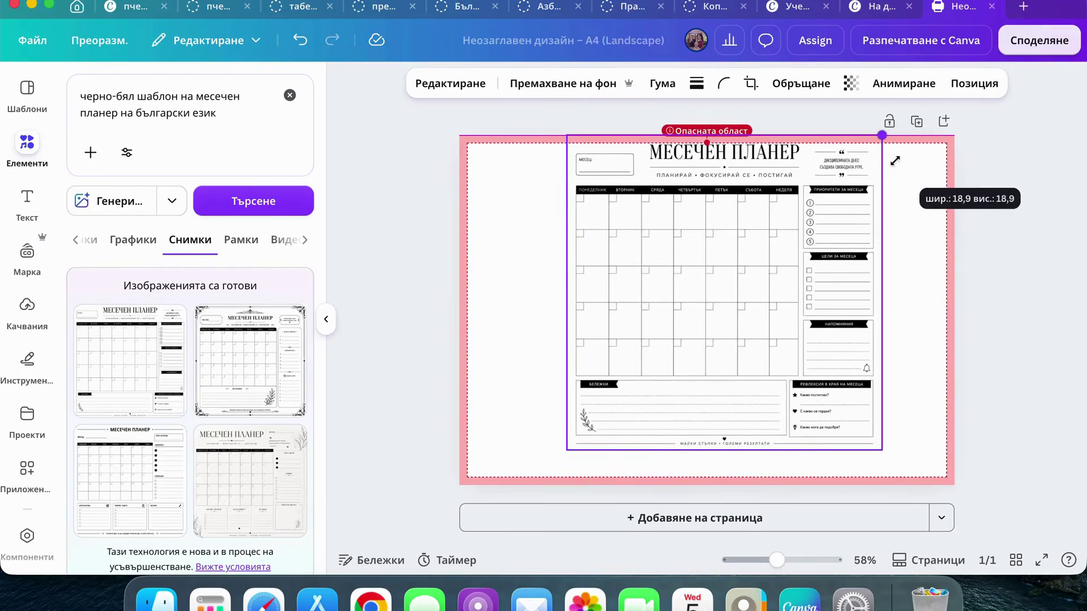
drag(566, 450, 524, 482)
Inspect the placed planner's title, month box, weekday grid, priorities, goals, reminders, reflection and notes sections up close
scroll(687, 212, up, 5)
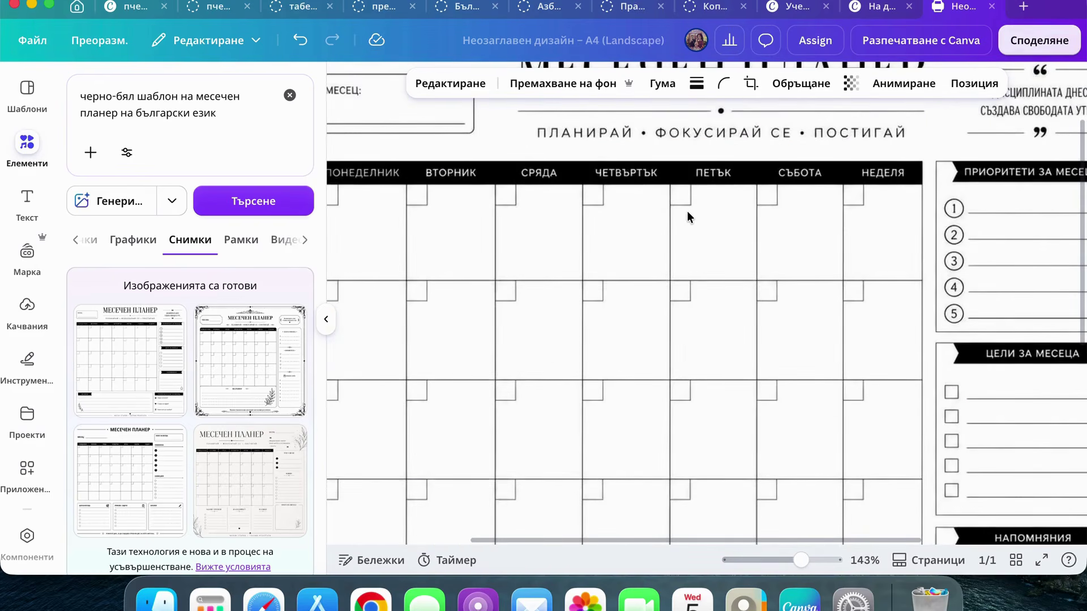
scroll(687, 210, up, 3)
scroll(687, 211, left, 3)
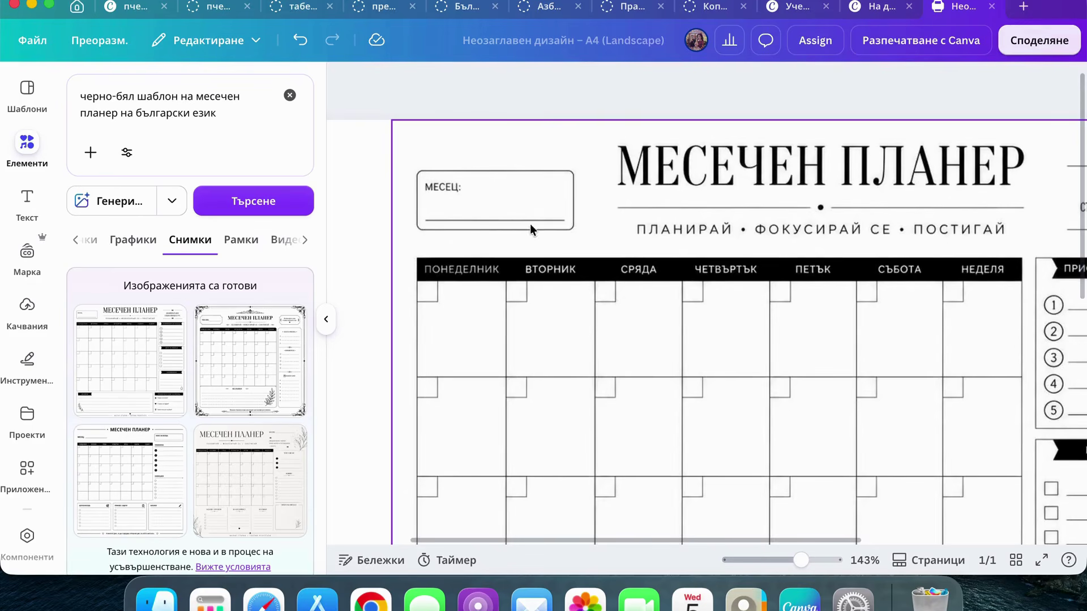
scroll(860, 388, right, 5)
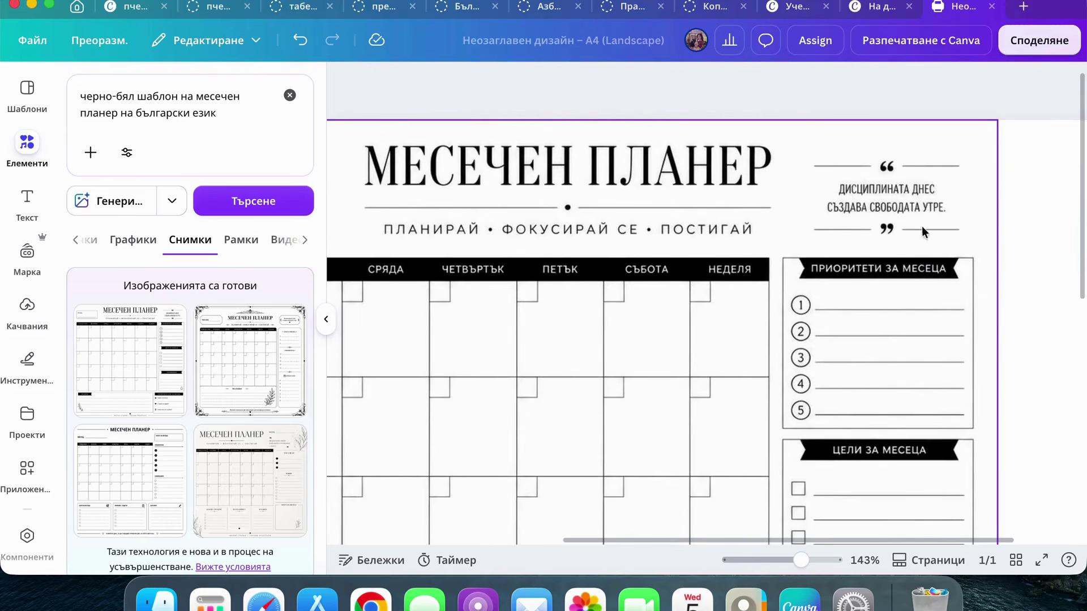
scroll(817, 439, down, 3)
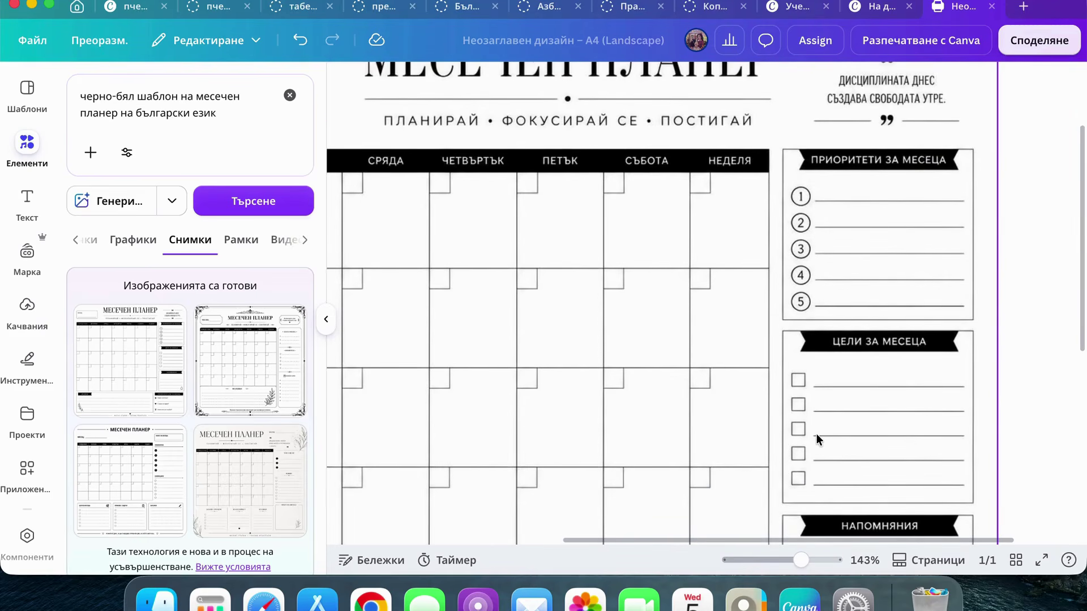
scroll(816, 434, down, 10)
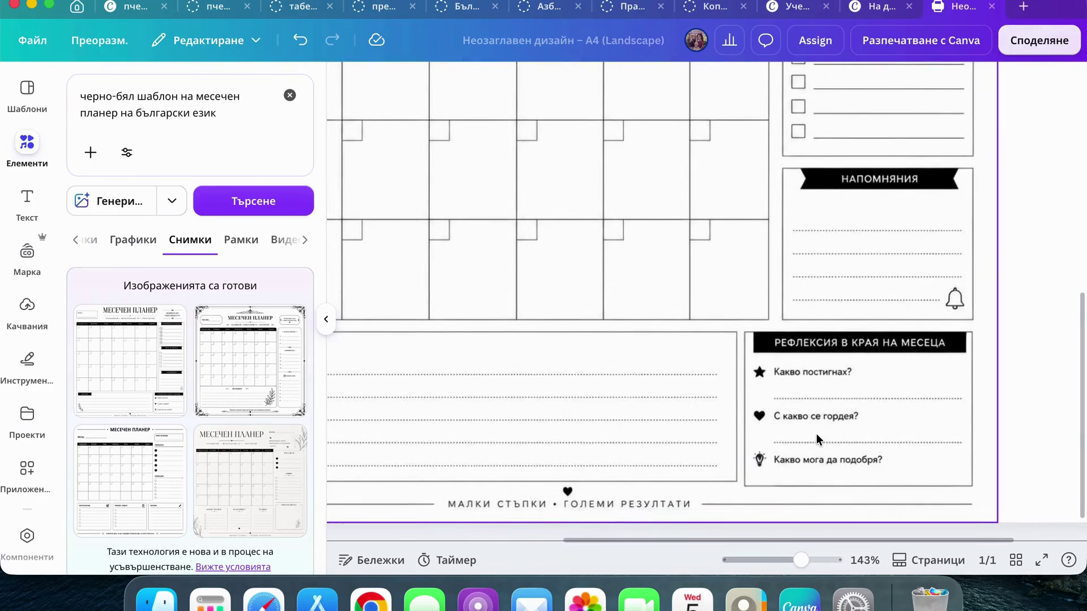
scroll(816, 433, left, 5)
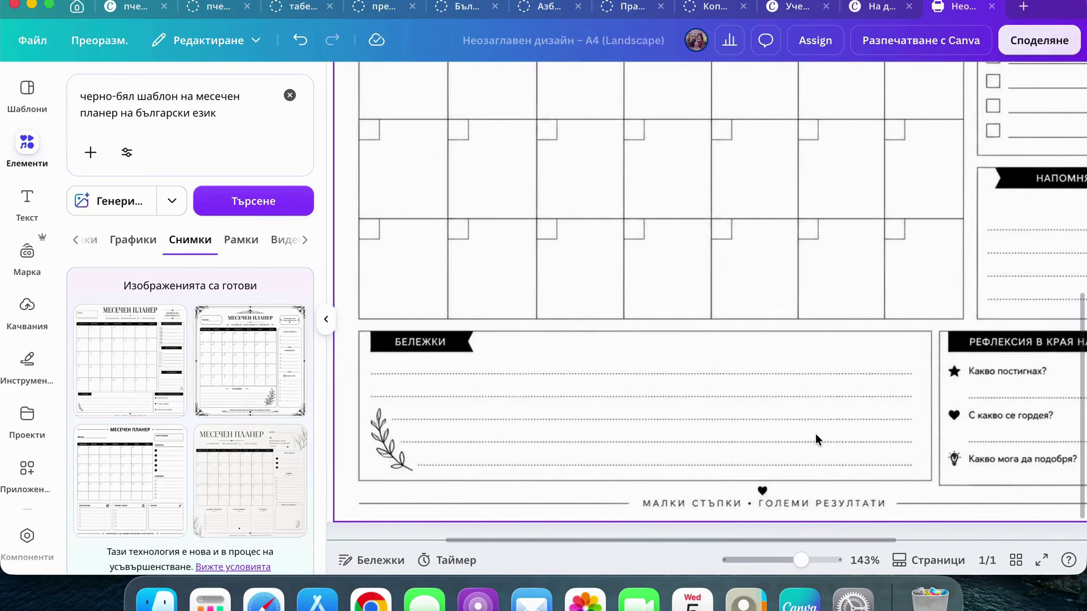
Add a second page, place the generated planner with the ornamental border on it, and enlarge it to the page's full height
scroll(815, 434, down, 5)
click(685, 520)
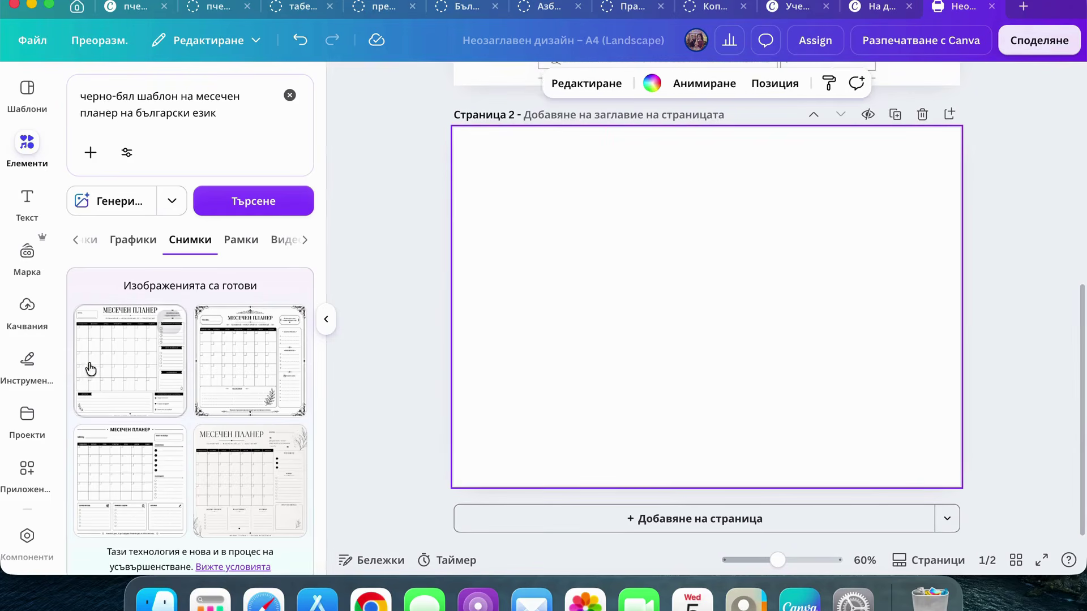
click(267, 376)
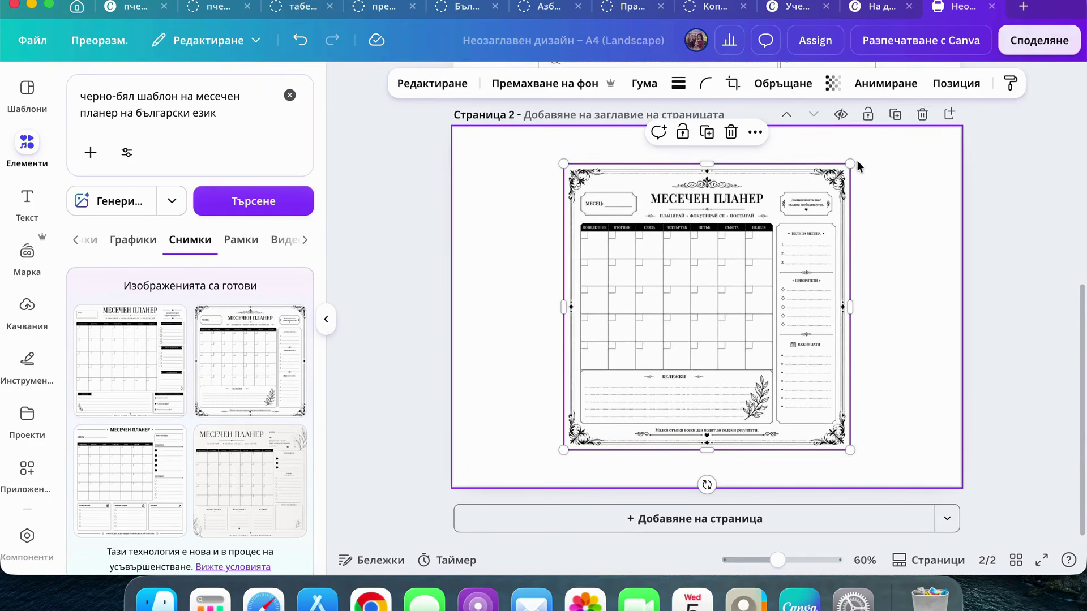
drag(850, 164, 884, 131)
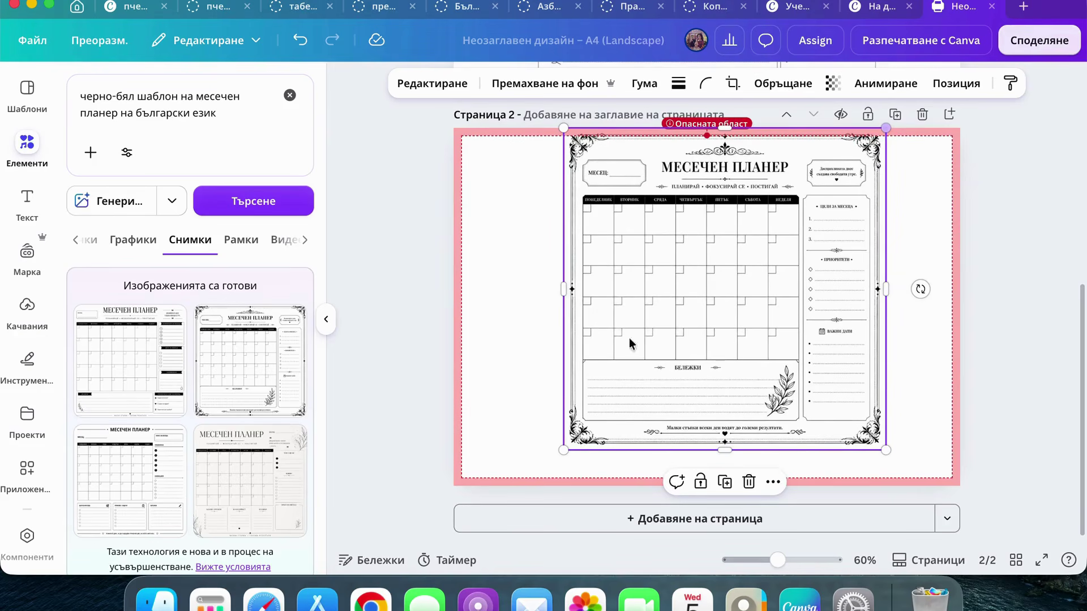
drag(564, 450, 526, 481)
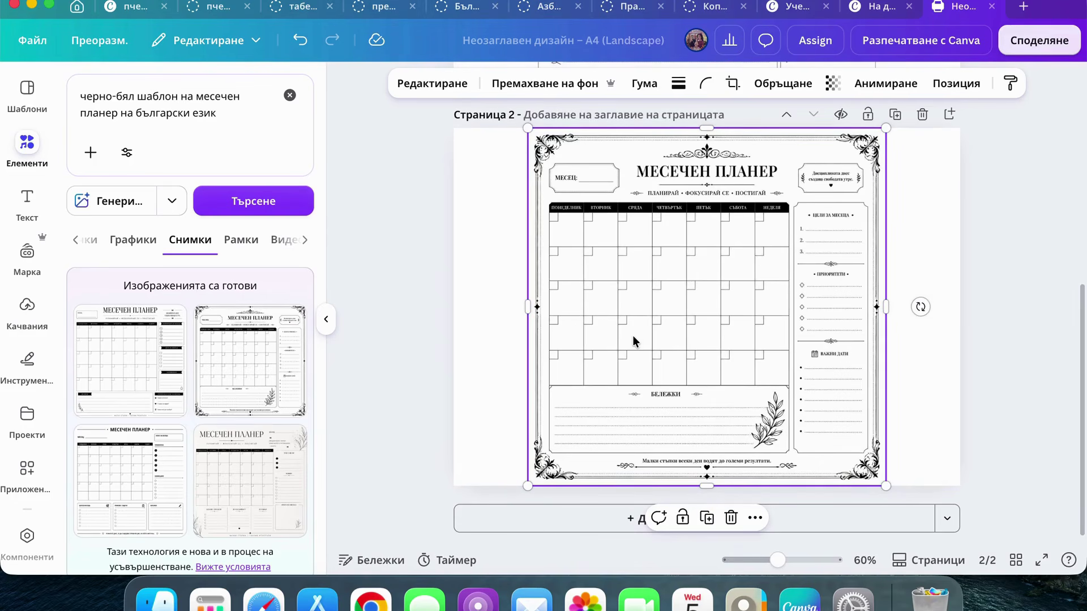
scroll(633, 336, up, 5)
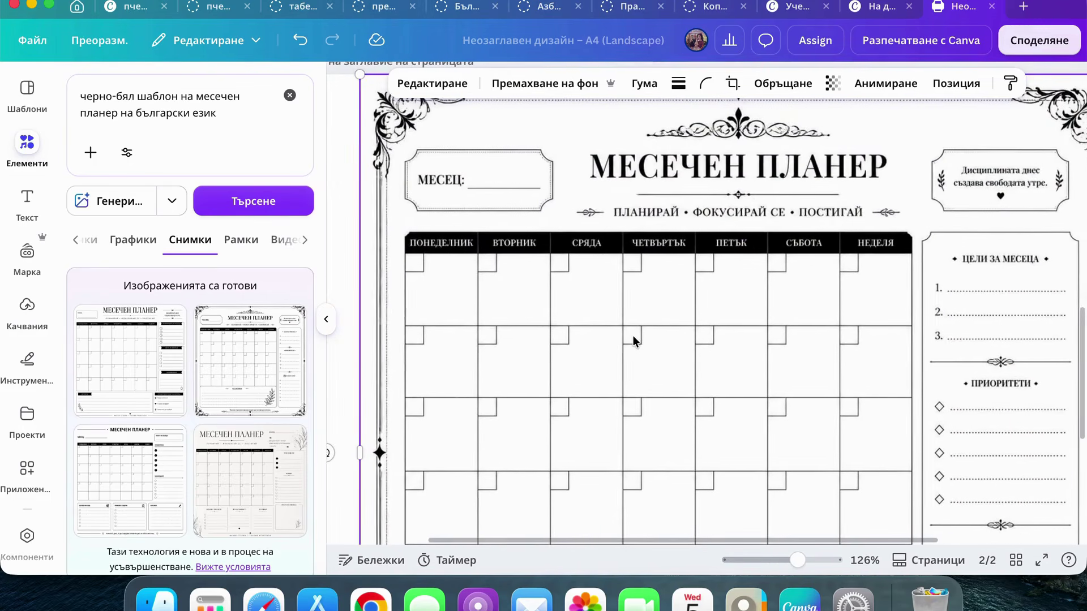
scroll(633, 335, down, 3)
scroll(632, 335, down, 5)
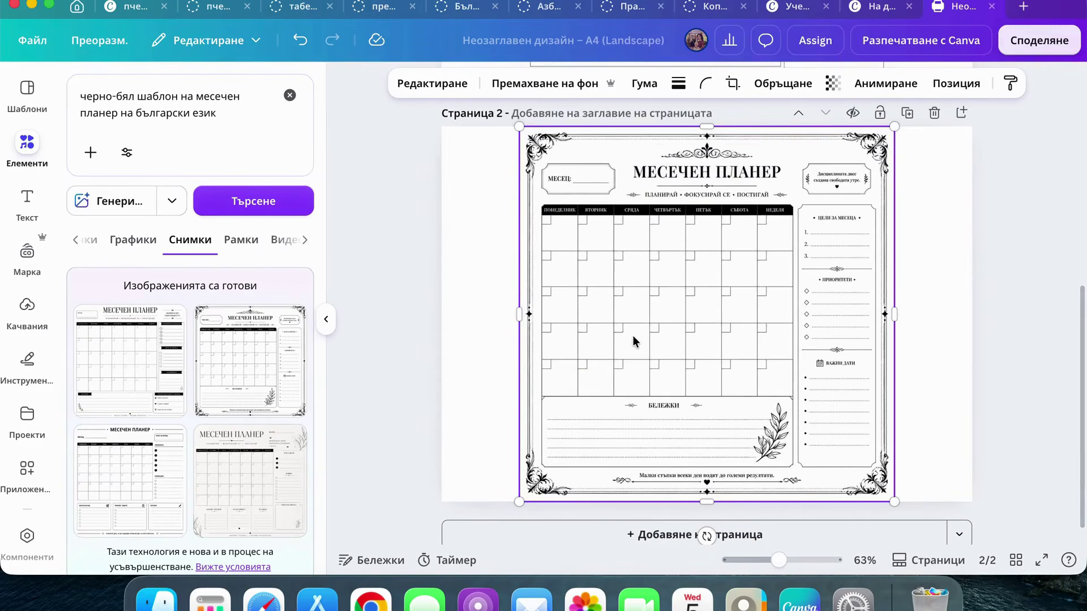
Add a third page, place the generated planner with three boxed sections along its bottom edge, and enlarge it to the page's full height
click(651, 532)
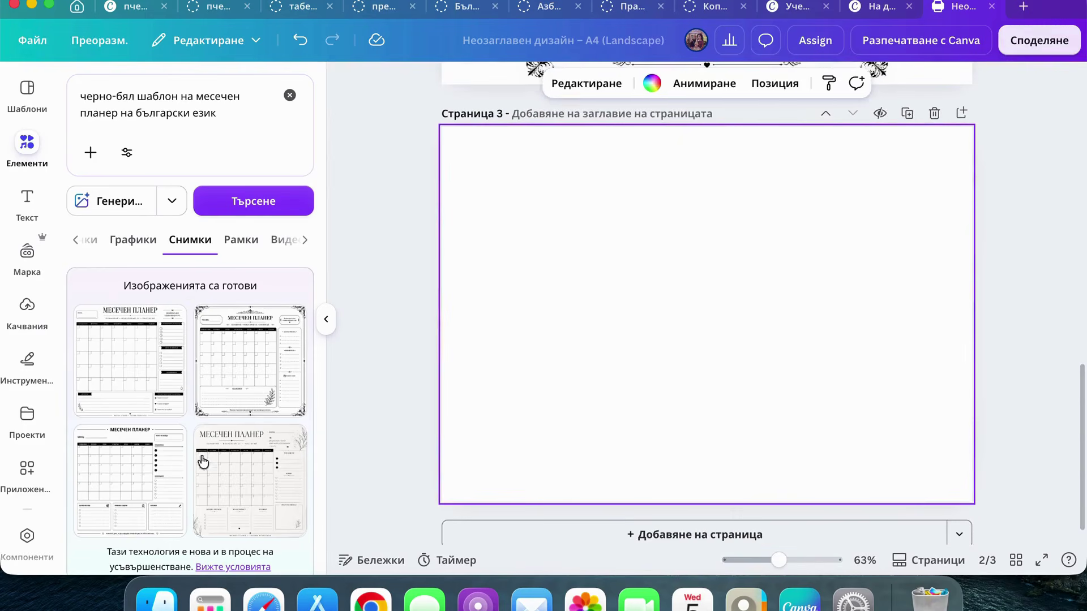
click(145, 461)
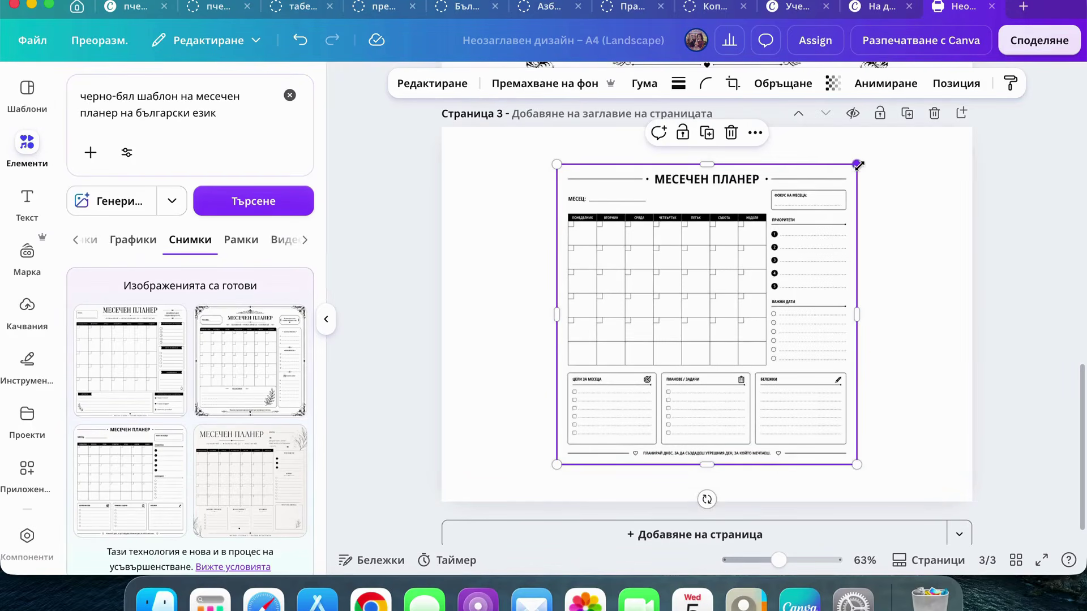
drag(856, 164, 893, 129)
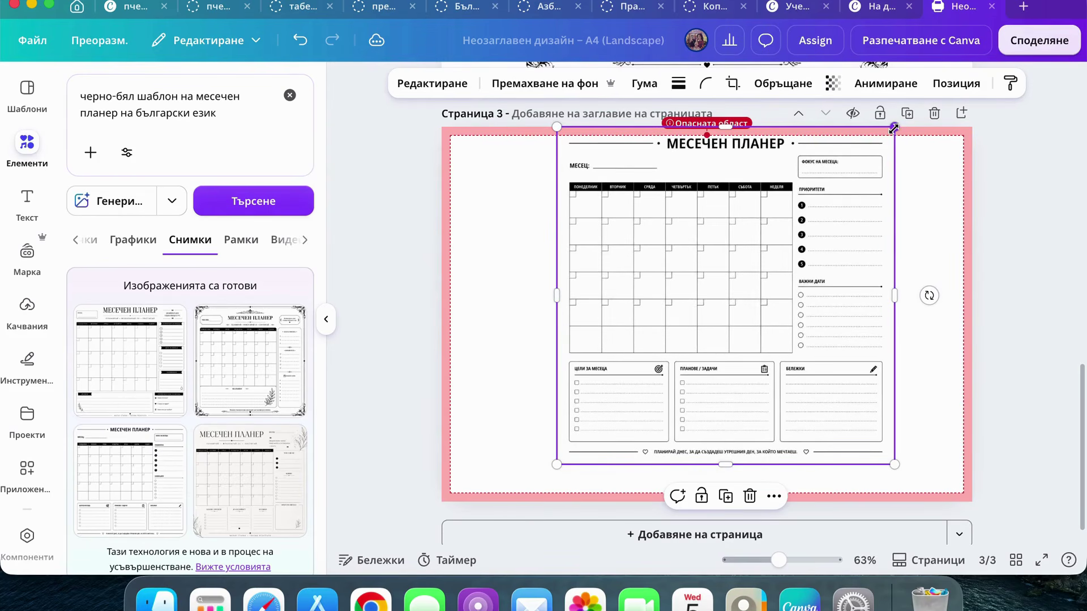
drag(555, 461, 519, 502)
drag(648, 392, 653, 390)
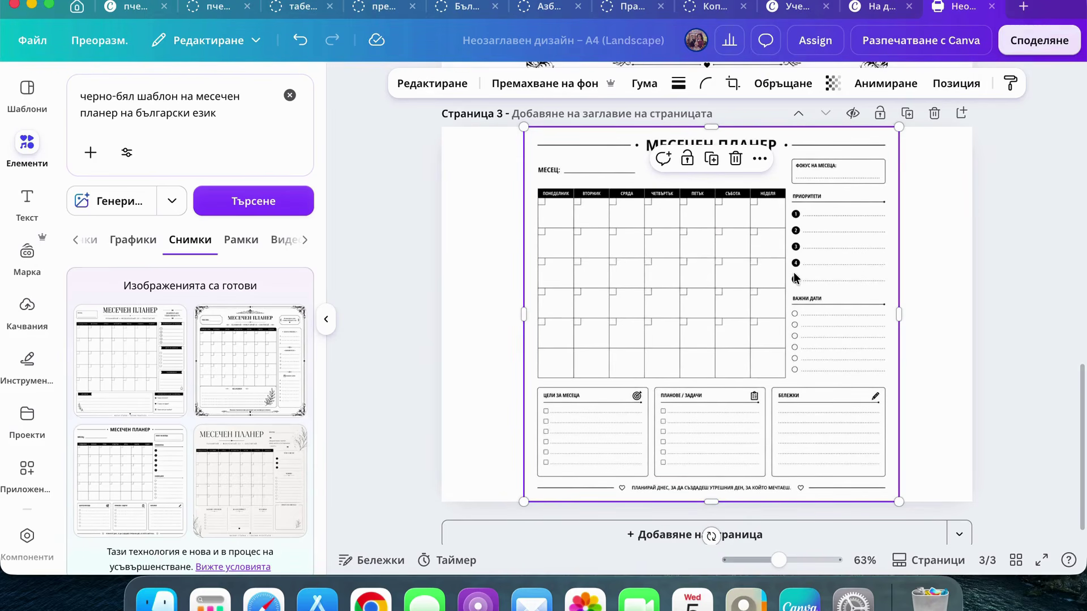
Add a fourth page, place the generated grey planner with leaf decorations, and enlarge it to the page's full height
click(612, 519)
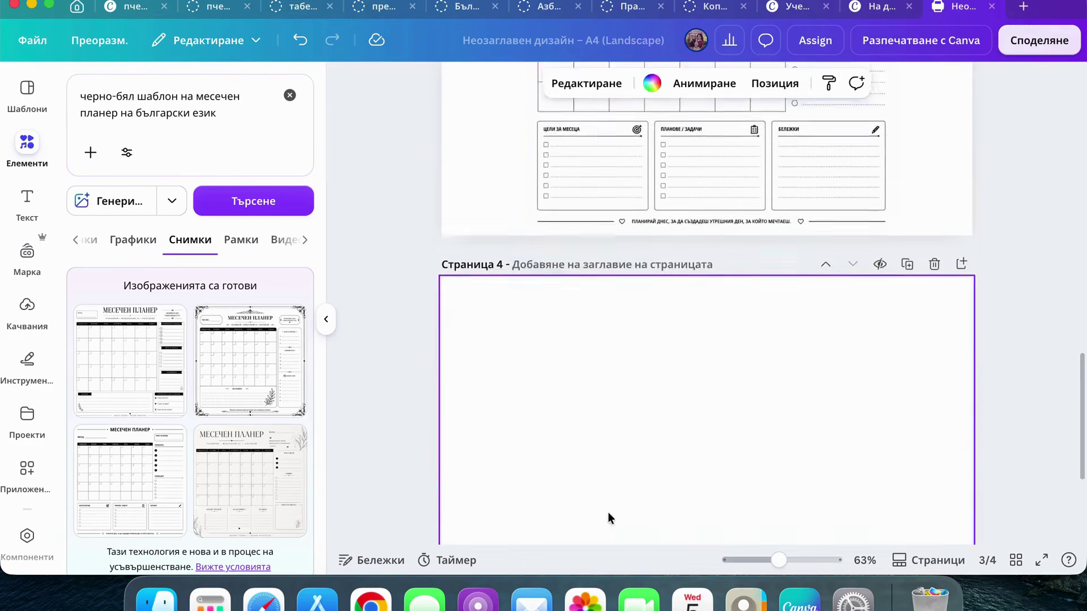
click(246, 516)
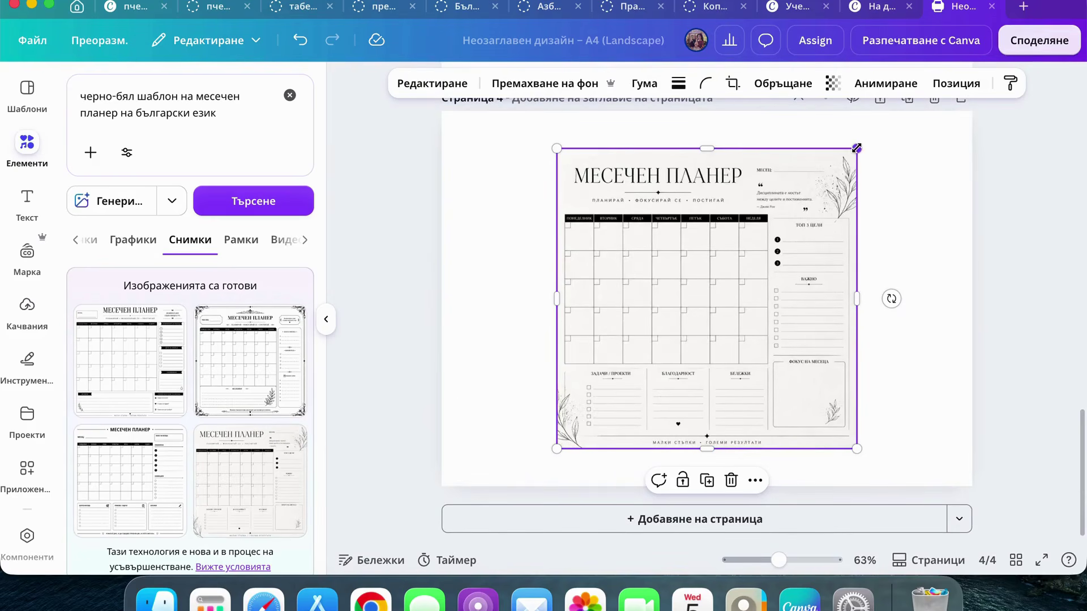
drag(856, 147, 894, 111)
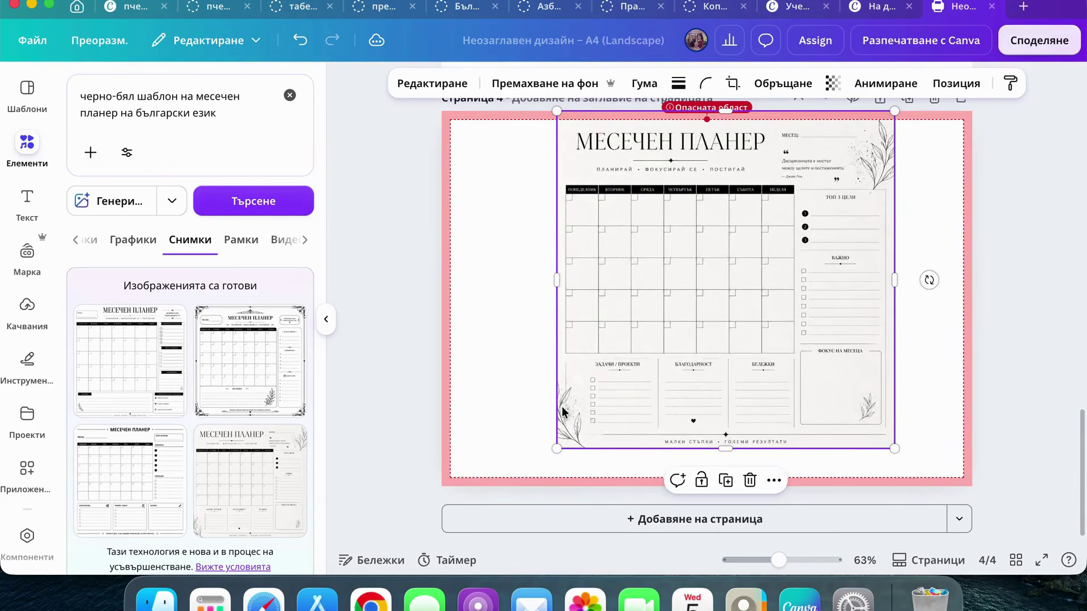
drag(557, 449, 516, 487)
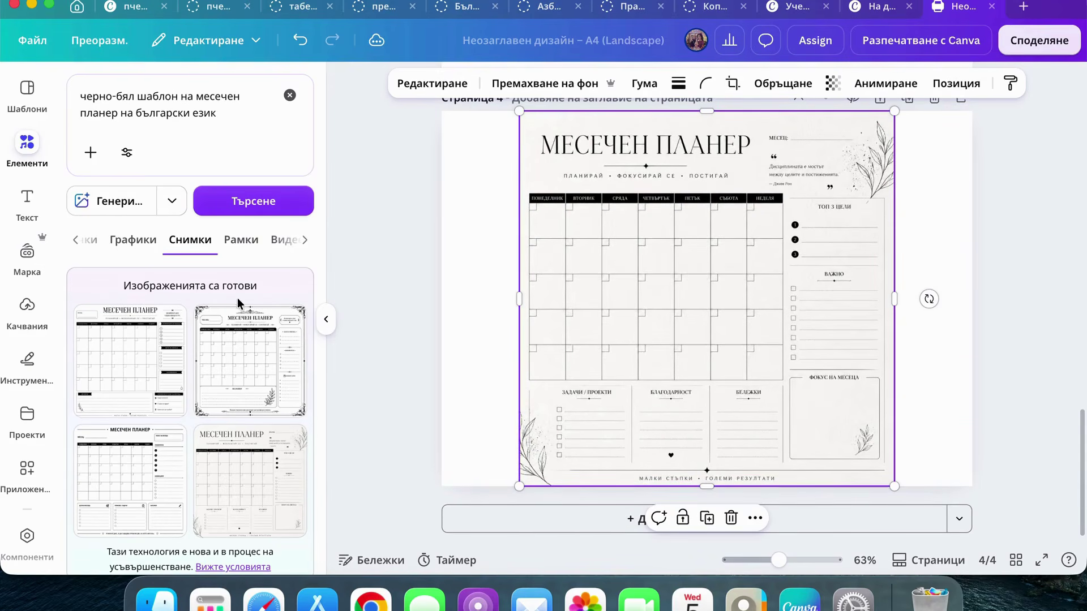
Browse the planner graphics and generate graphics from the description "черно-бял шаблон на месечен планер на български език"
click(125, 242)
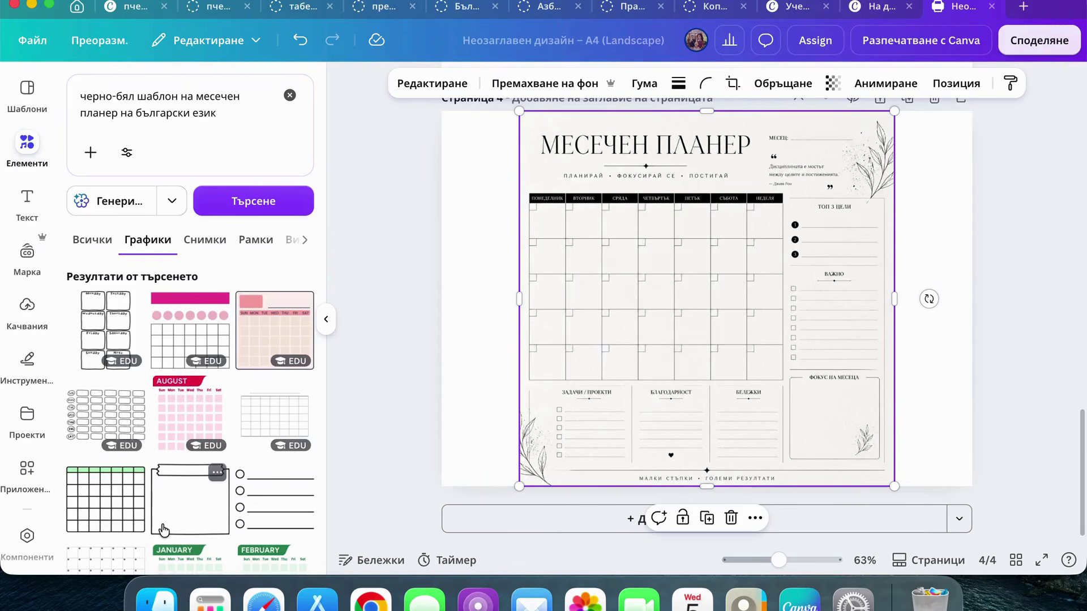
scroll(163, 530, down, 5)
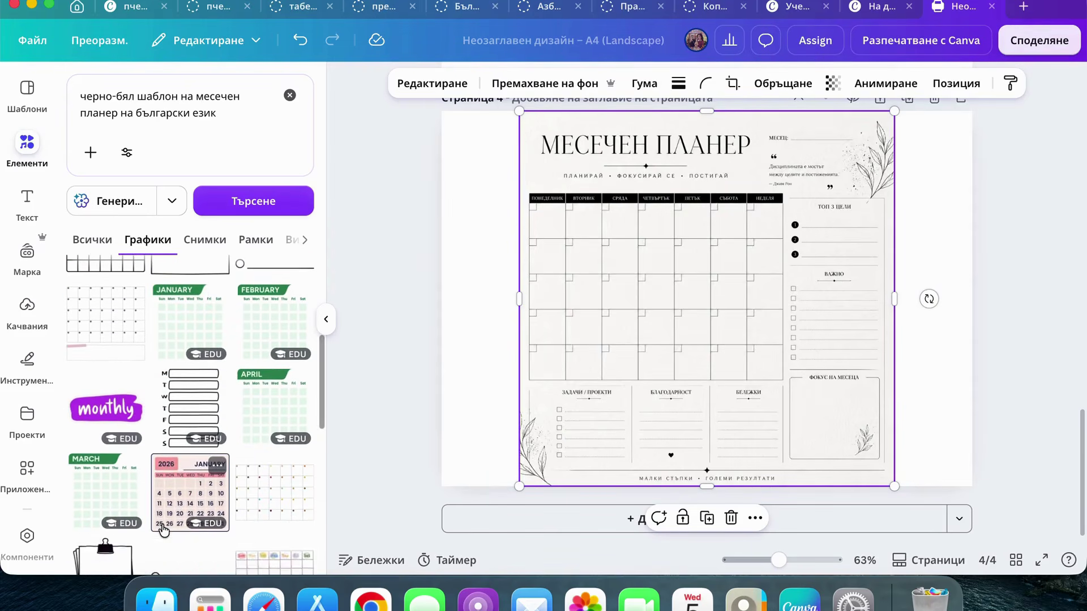
scroll(163, 530, up, 5)
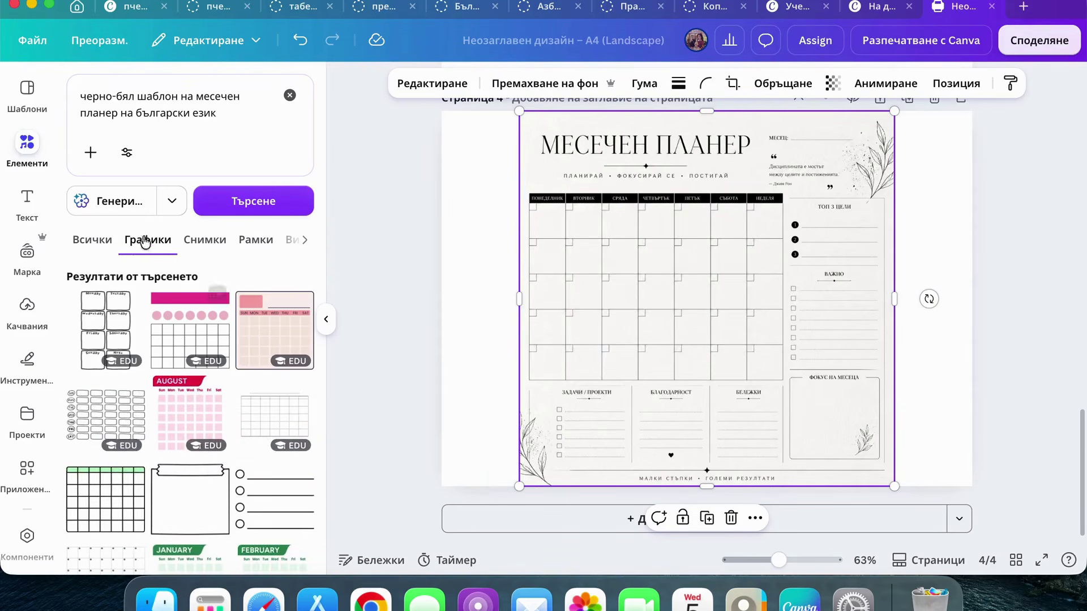
click(124, 200)
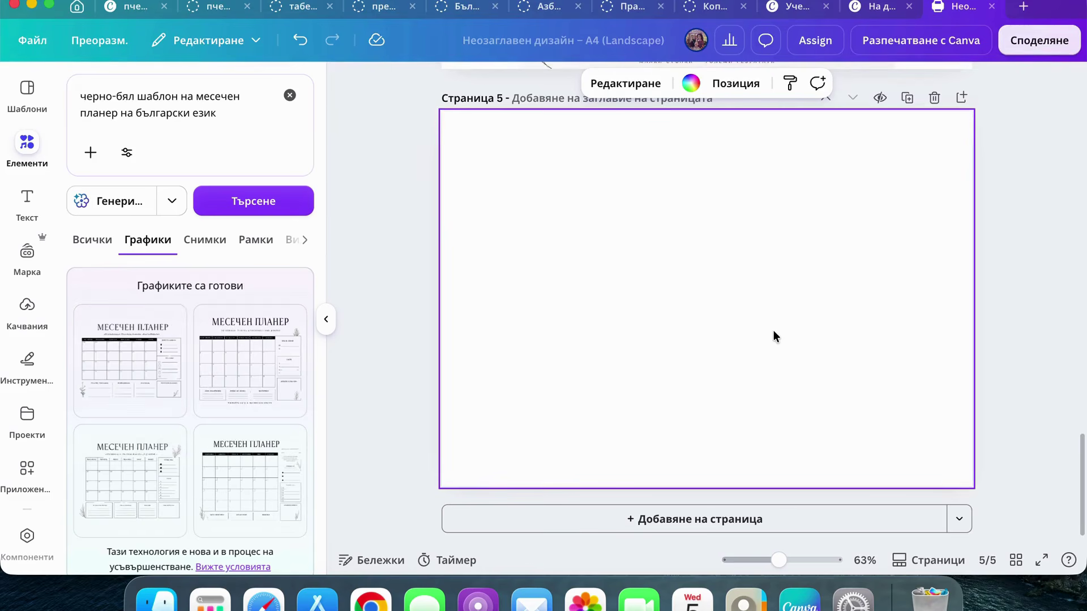
Try the first generated graphic at full page height on a new fifth page, and delete it after inspecting its text up close
drag(869, 180, 958, 111)
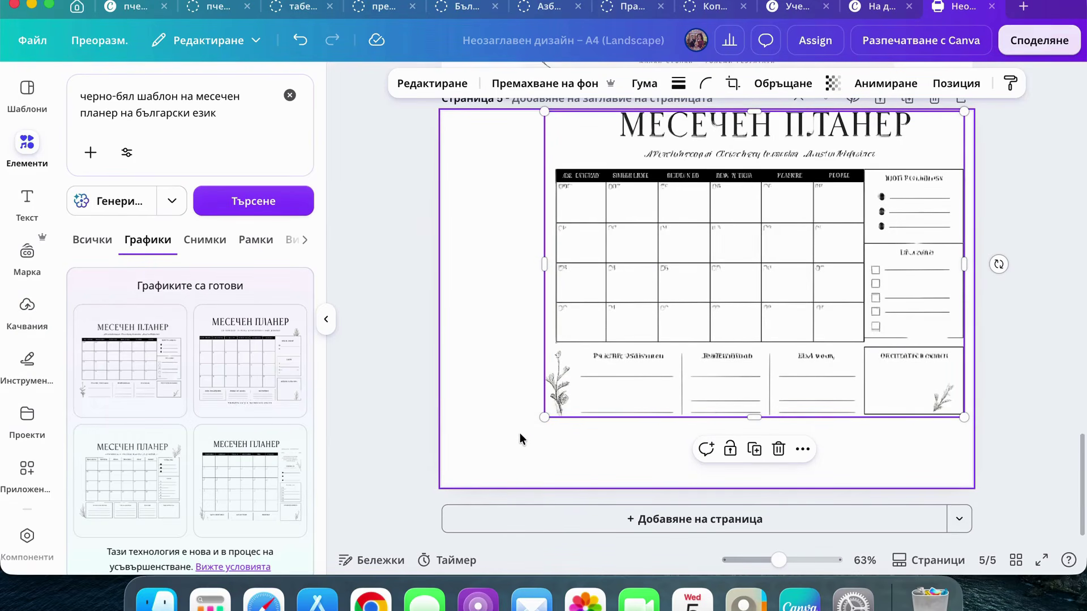
drag(538, 418, 453, 497)
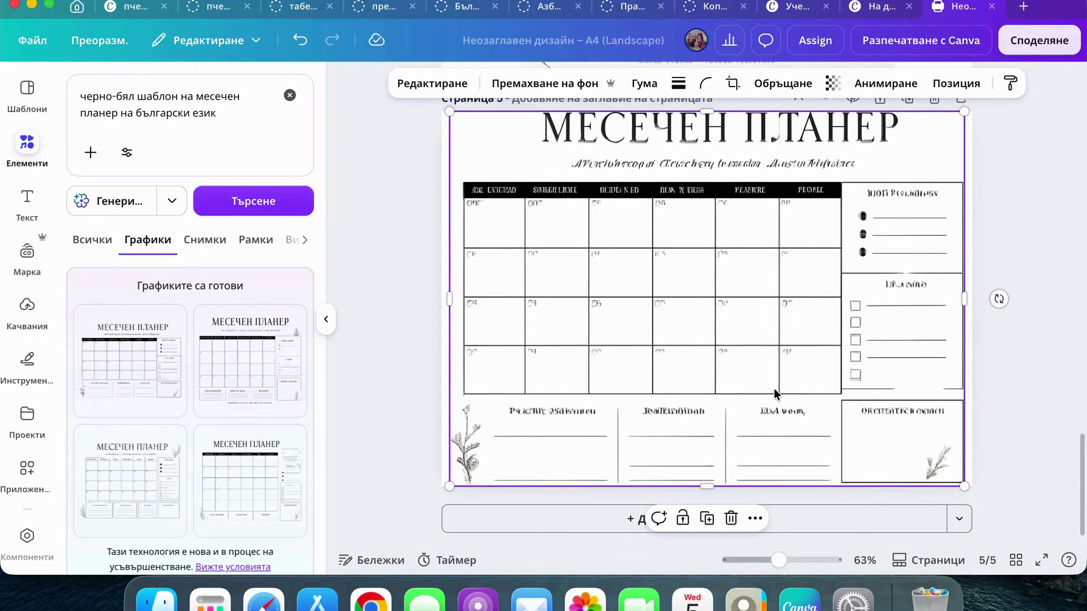
scroll(909, 246, up, 5)
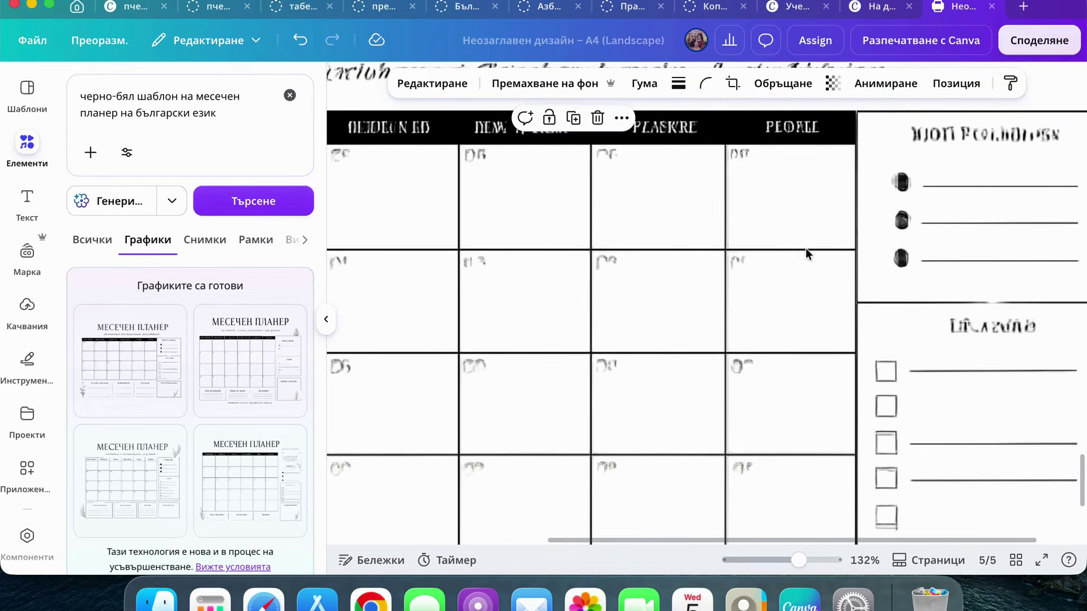
scroll(828, 135, left, 3)
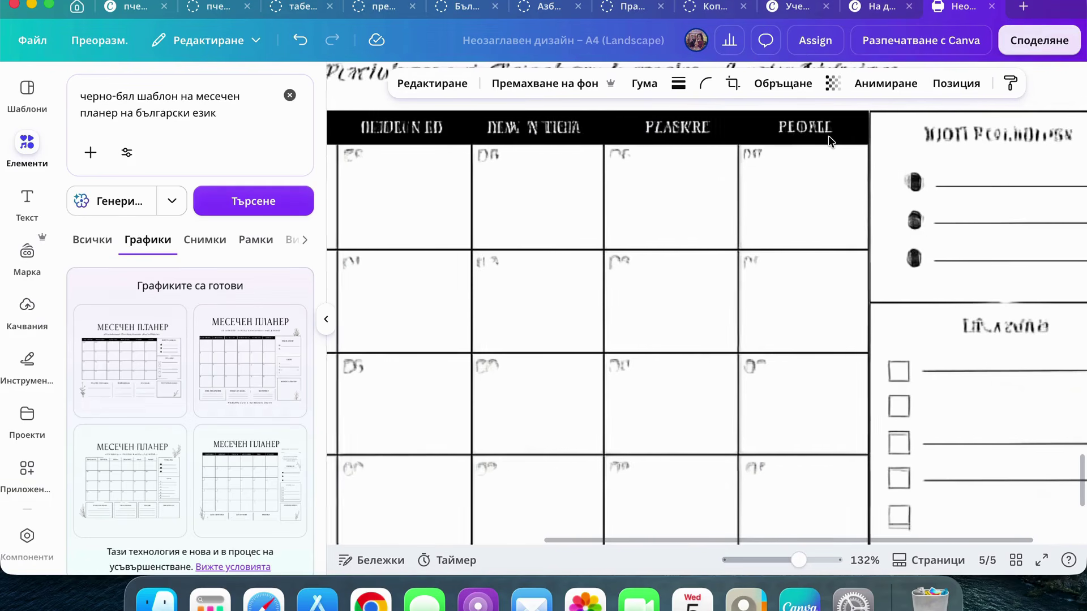
scroll(828, 134, right, 3)
scroll(828, 135, down, 5)
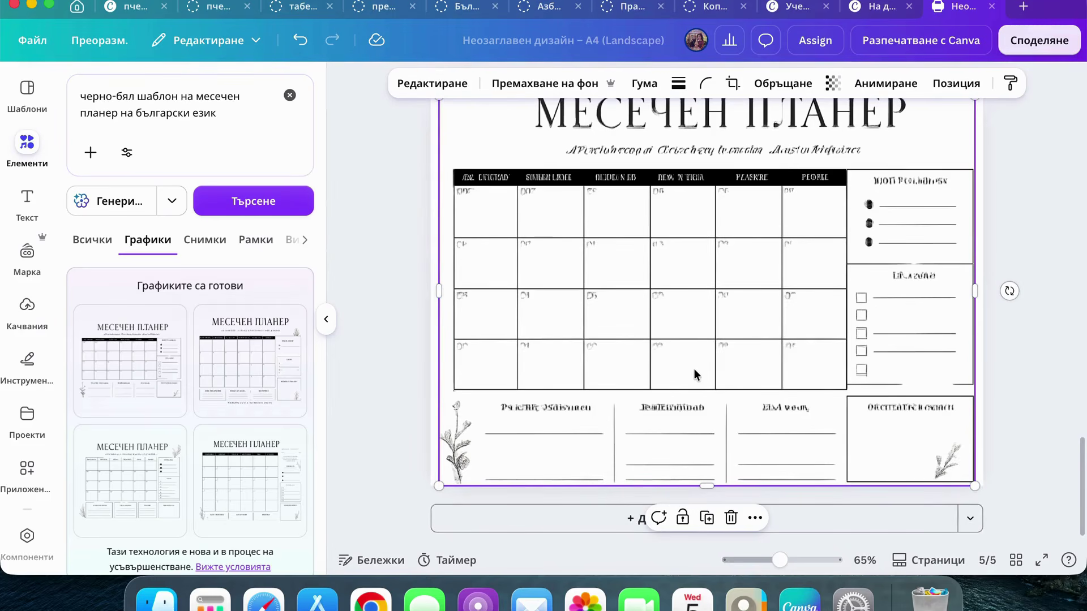
key(Escape)
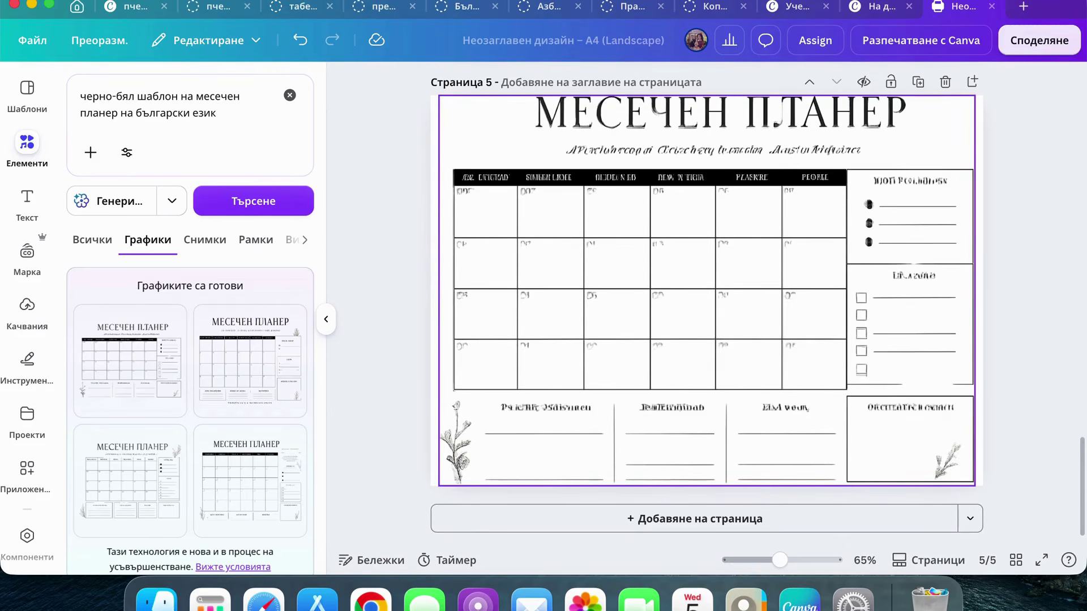
click(607, 338)
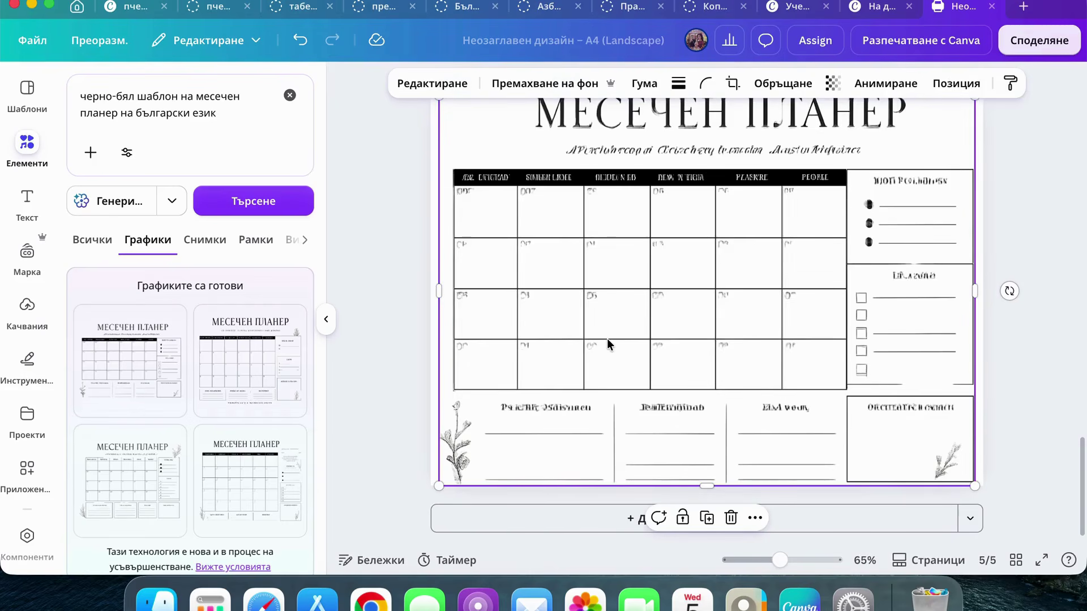
key(Delete)
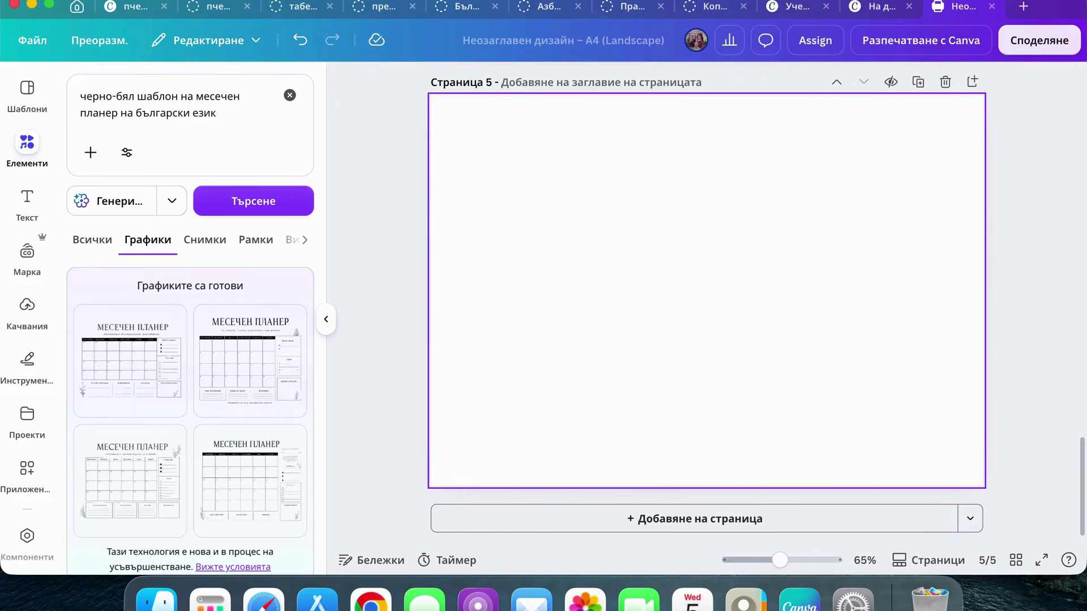
Try the second generated graphic on the fifth page, and delete it after checking its headings up close
click(239, 376)
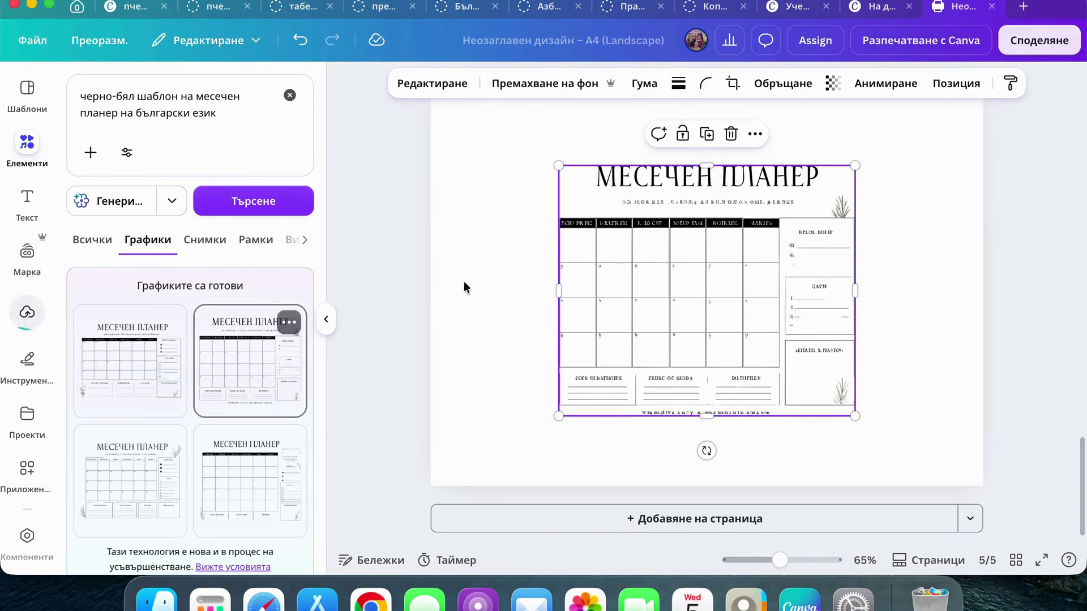
scroll(749, 239, up, 5)
scroll(749, 239, up, 3)
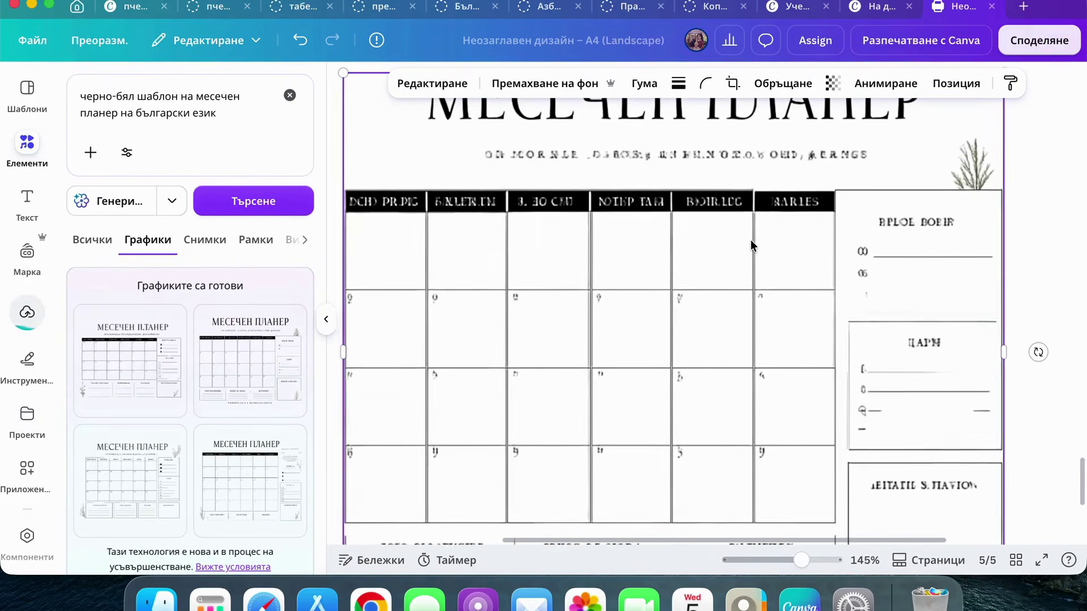
scroll(749, 239, down, 6)
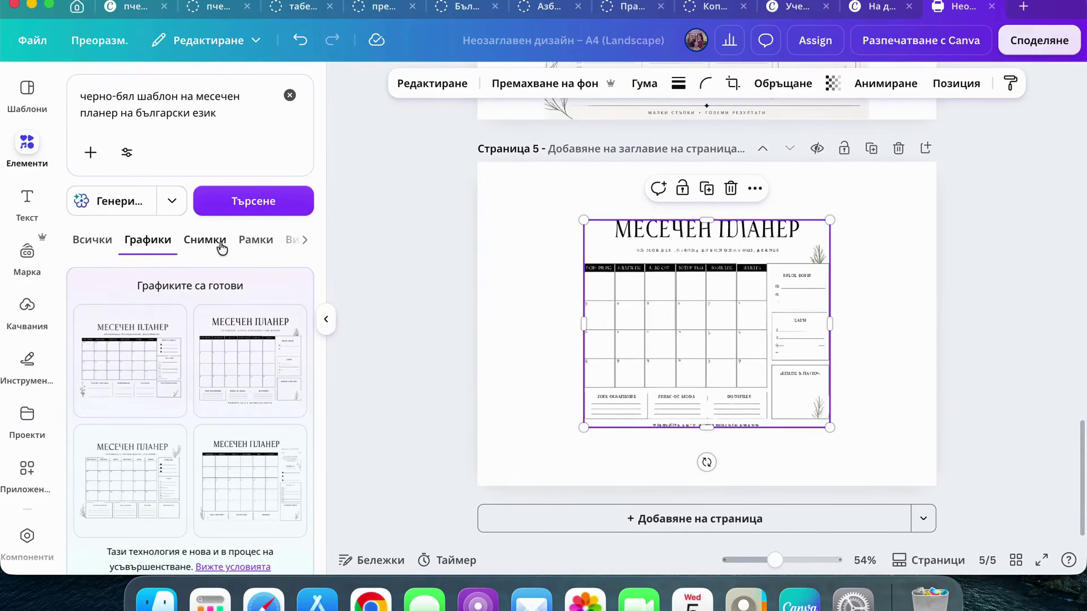
click(731, 189)
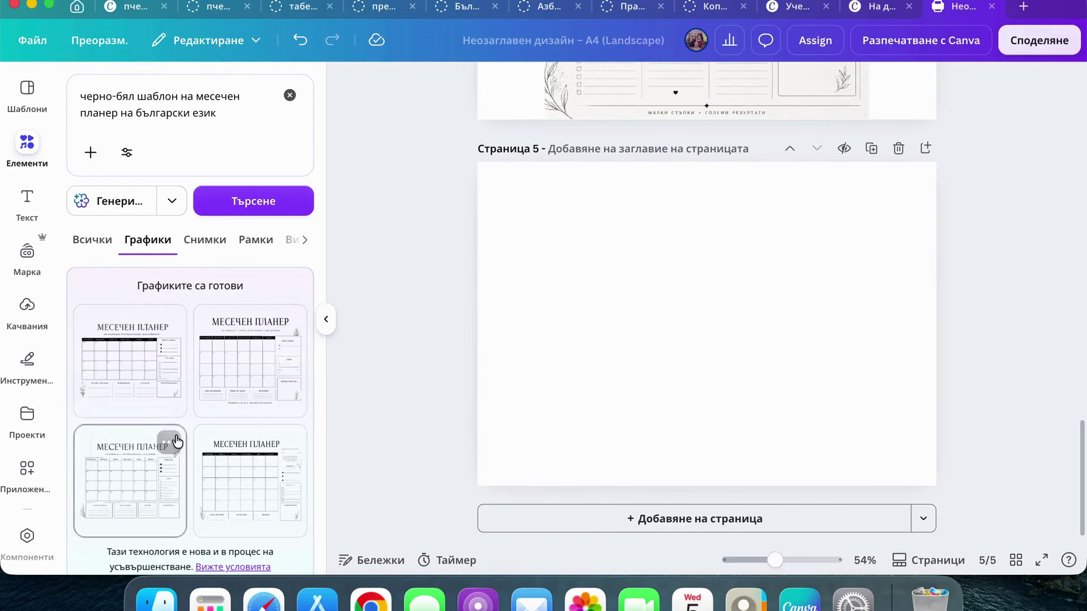
Try the third generated graphic, the one with the unfilled weekday header, on the fifth page and remove it
scroll(170, 430, down, 3)
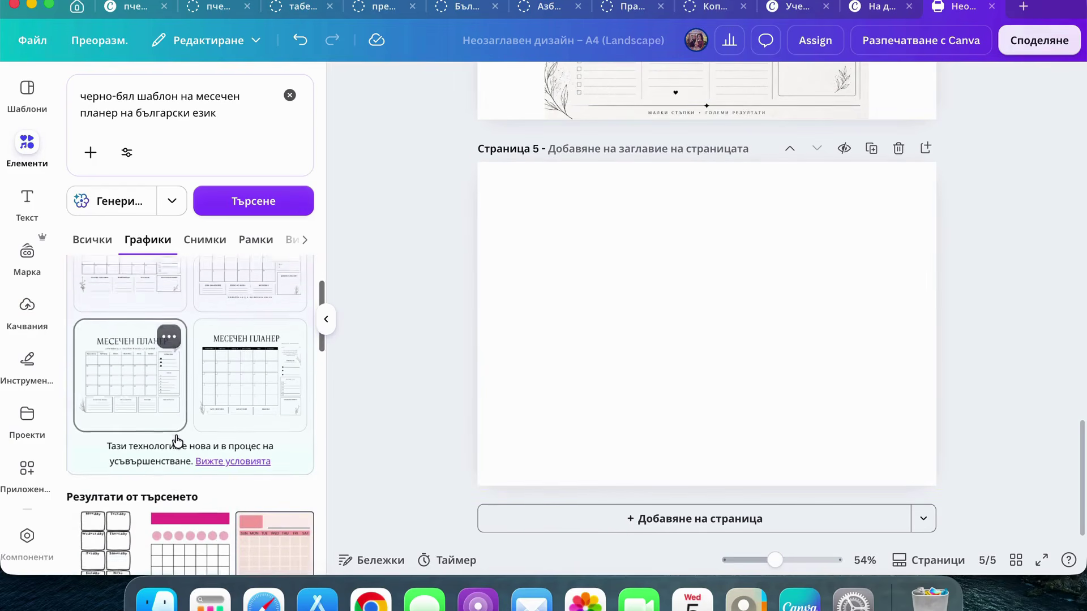
click(144, 328)
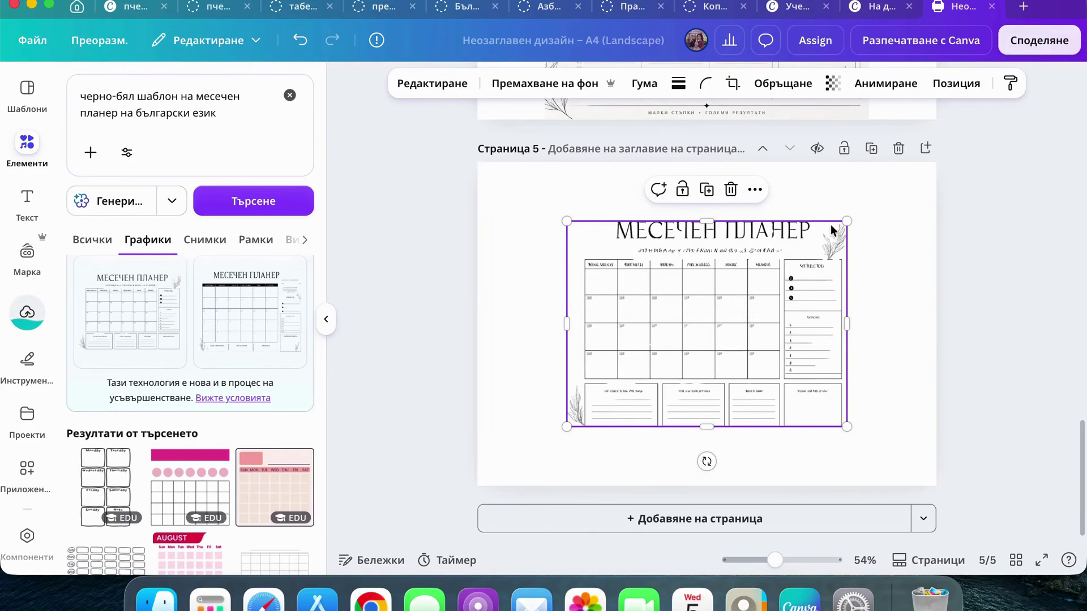
drag(847, 221, 771, 276)
click(696, 245)
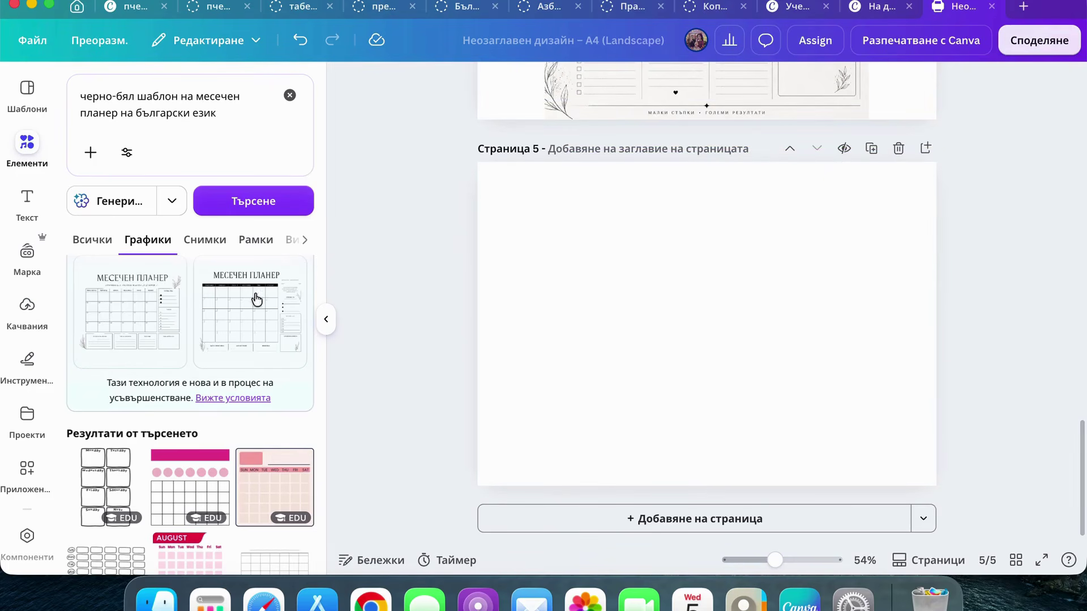
Try the fourth generated graphic enlarged on the fifth page, and delete it after checking its text
click(242, 329)
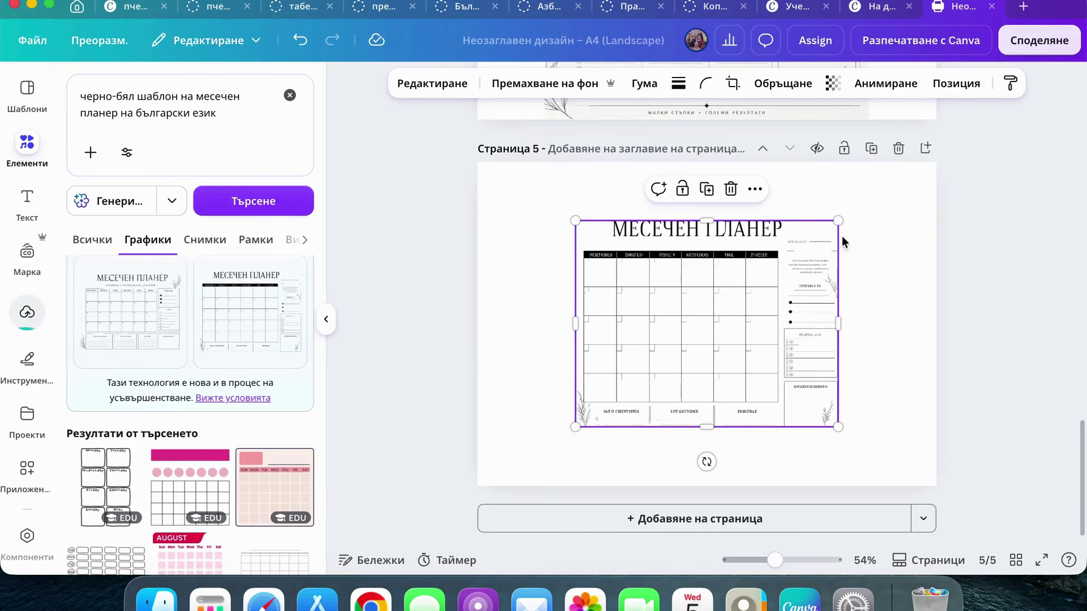
drag(842, 221, 985, 233)
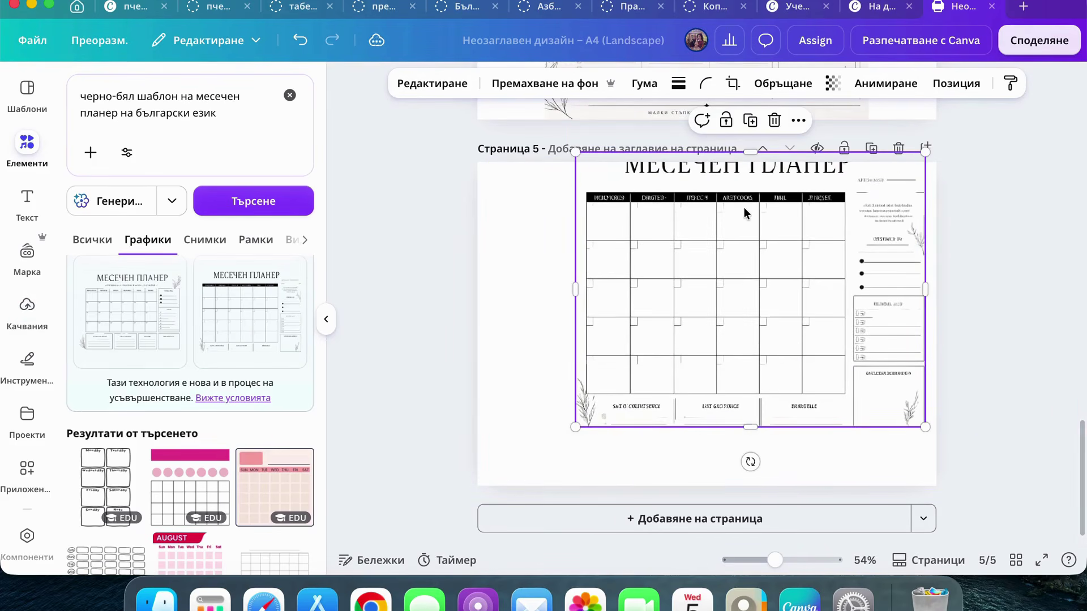
scroll(744, 208, up, 5)
scroll(744, 207, down, 6)
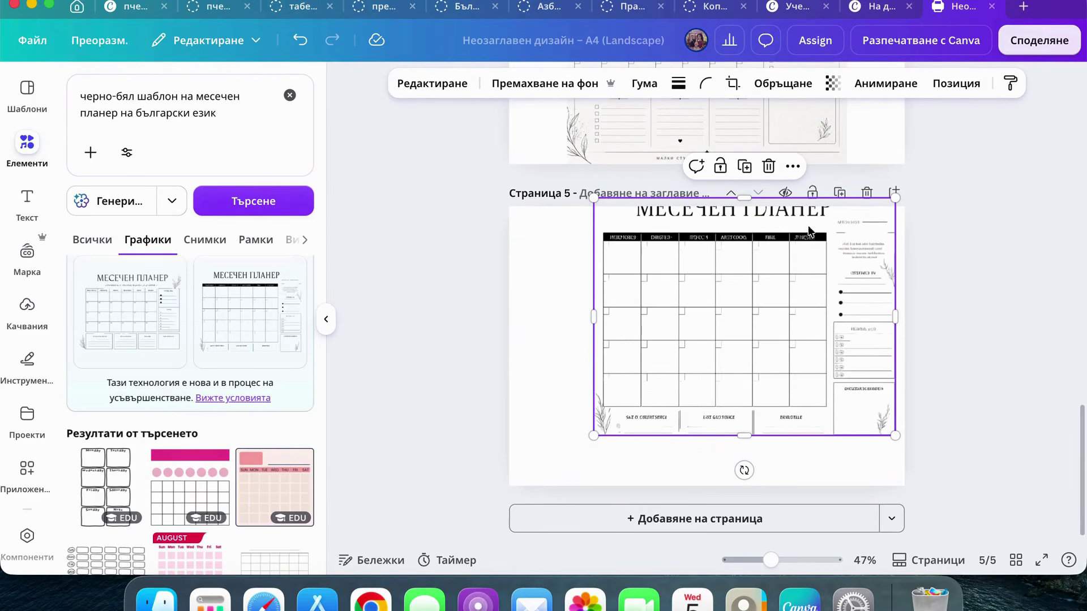
click(763, 170)
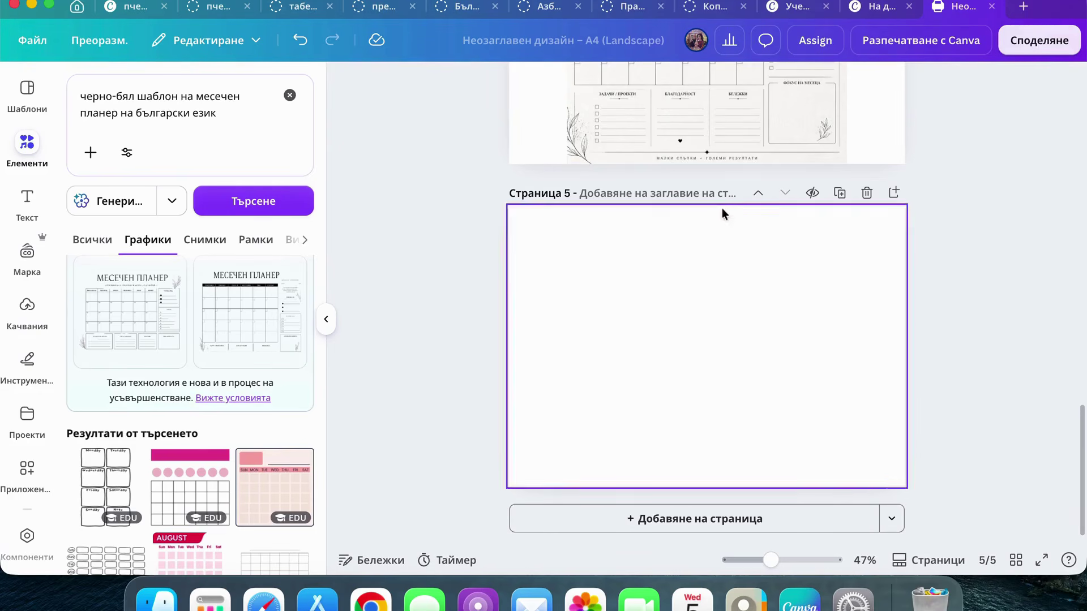
Inspect the fourth page's planner up close, checking its title, weekday headings, calendar grid, goals, tasks, gratitude and notes sections
scroll(761, 116, up, 3)
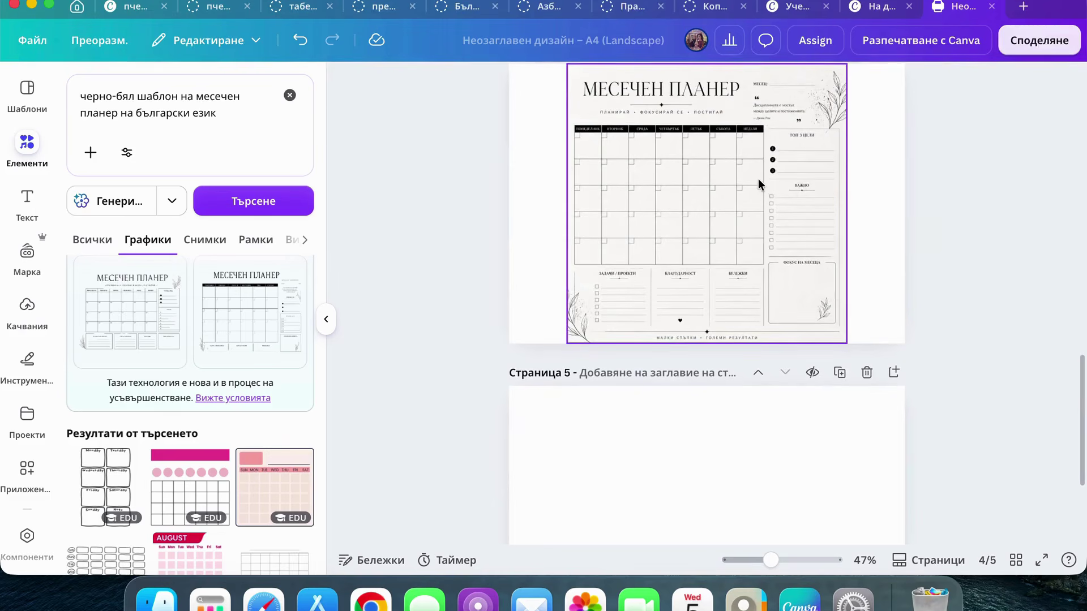
scroll(758, 178, up, 5)
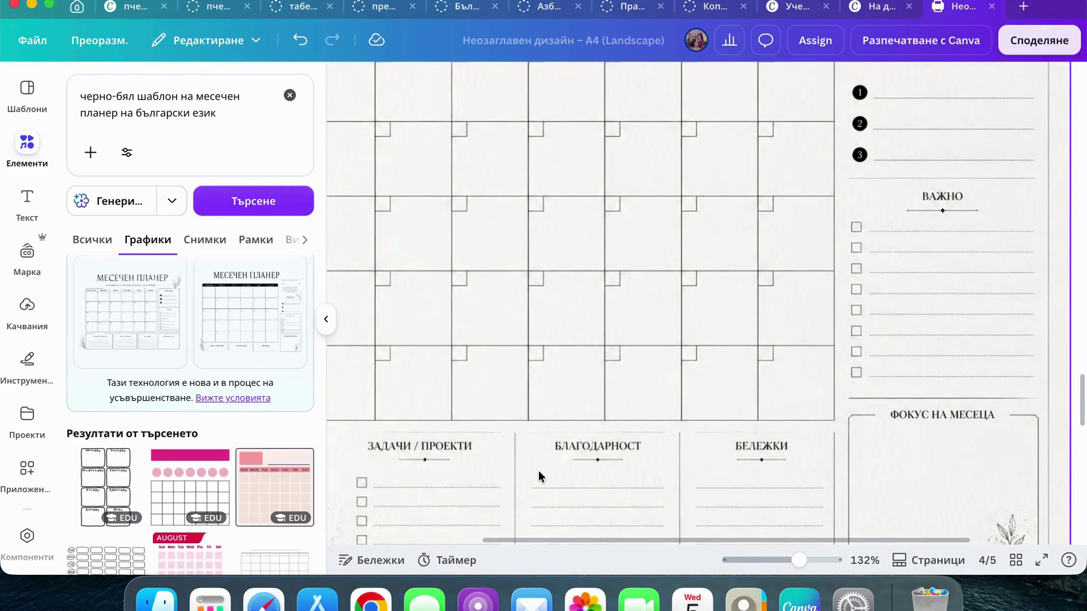
scroll(539, 471, left, 2)
scroll(538, 471, up, 4)
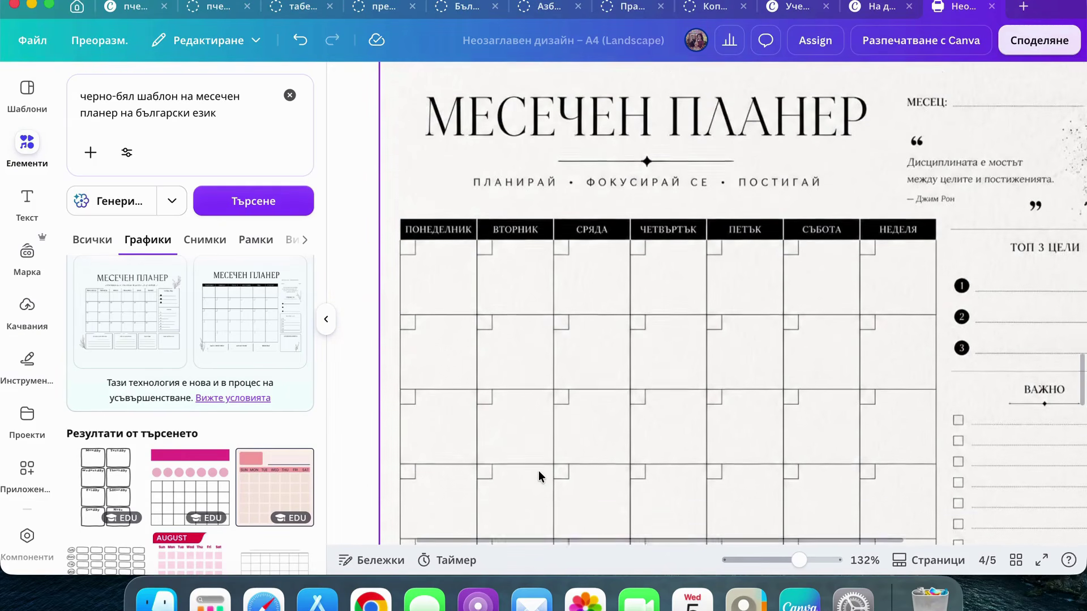
scroll(538, 471, down, 5)
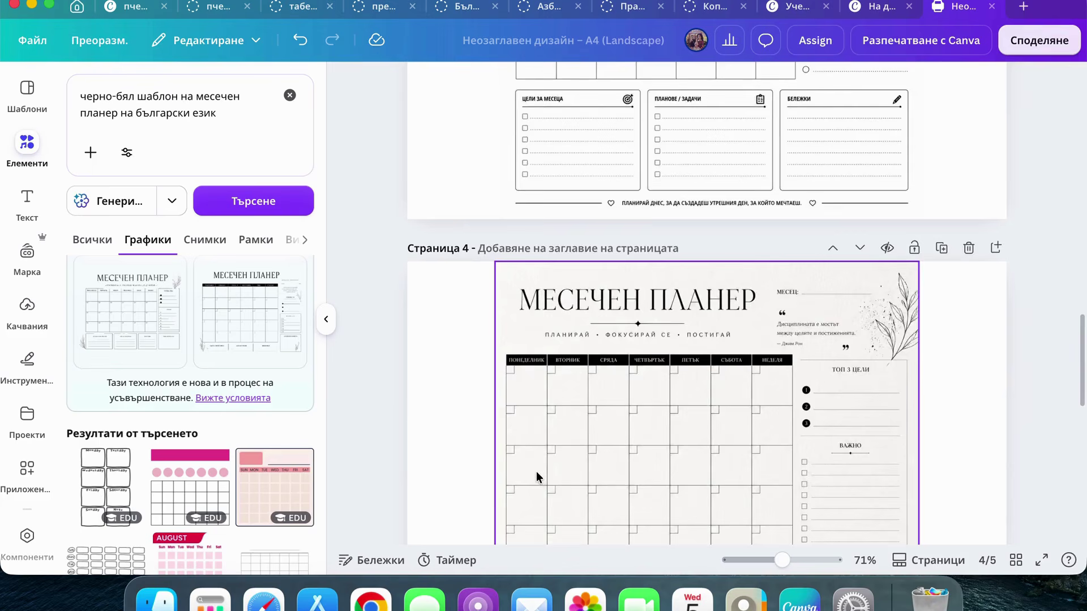
Generate photo-style images from the prompt "черно-бял шаблон на подаръчна кутия"
scroll(536, 472, down, 8)
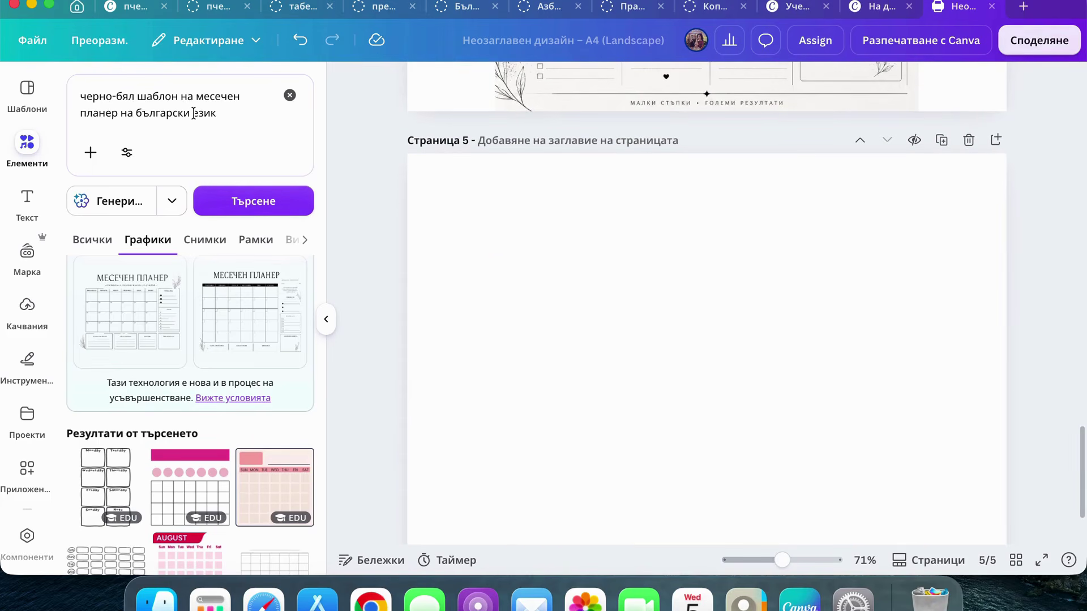
drag(196, 95, 229, 113)
text(подаръ)
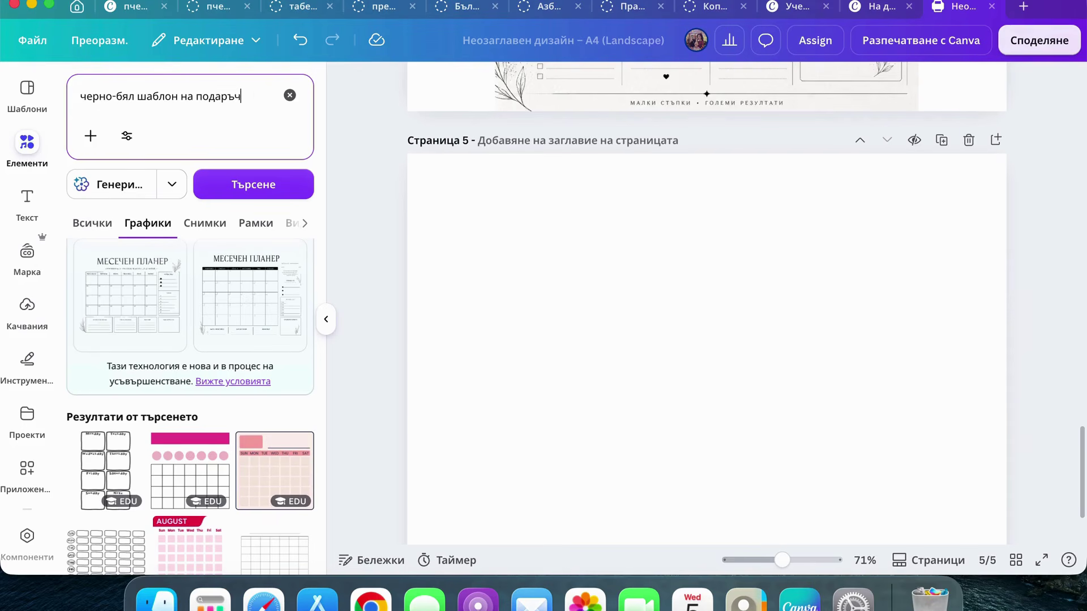
text(тия)
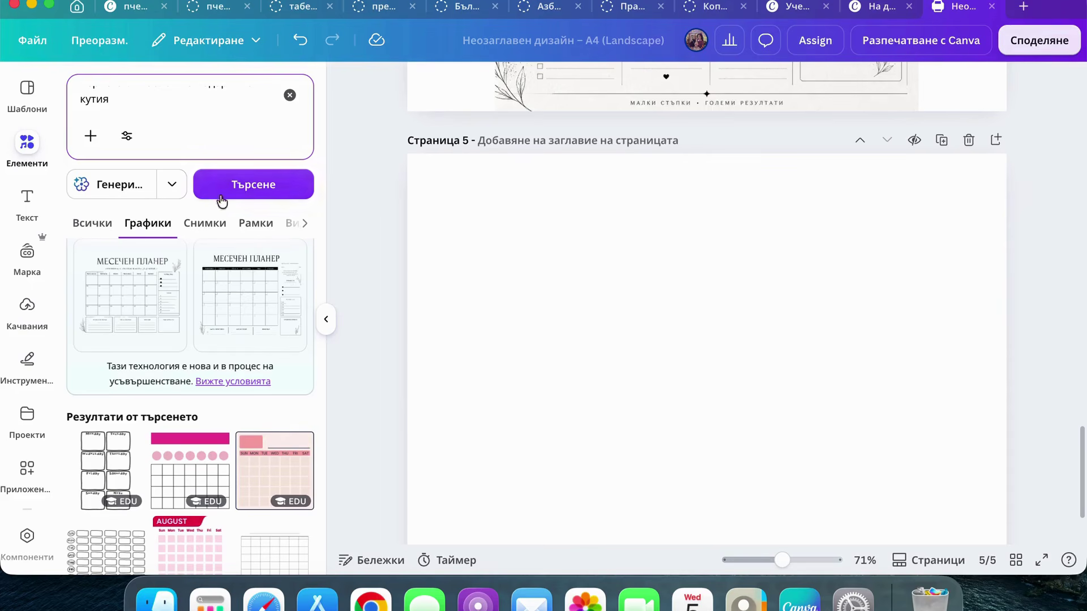
click(188, 224)
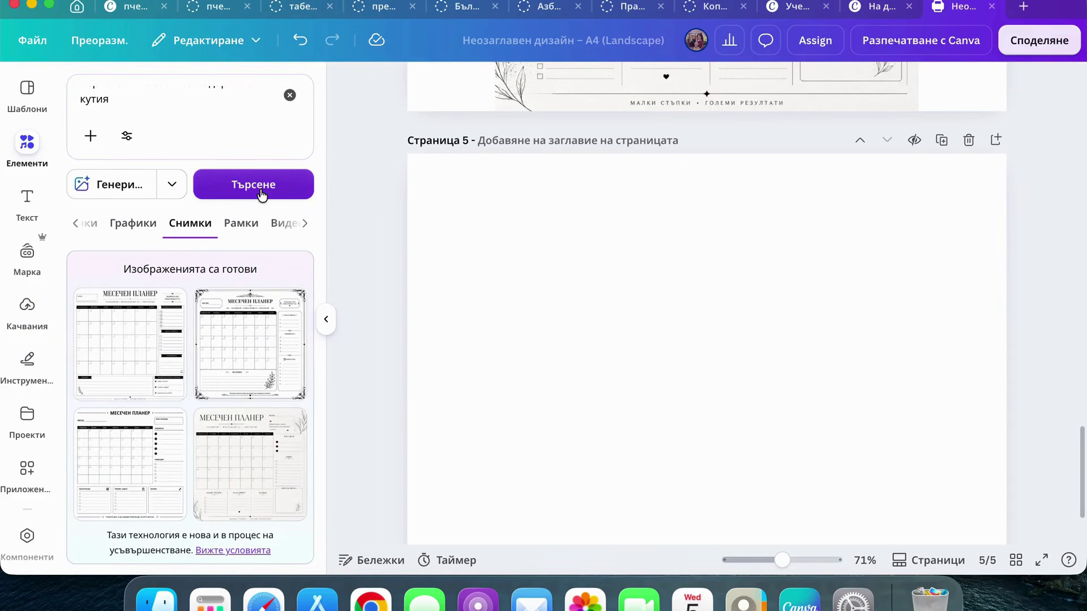
click(108, 195)
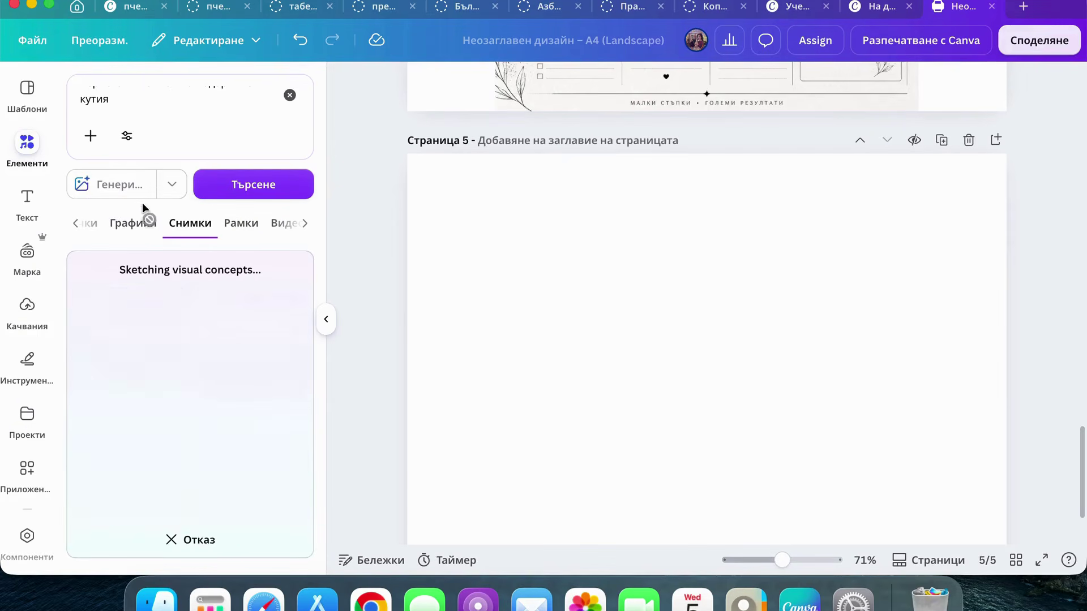
Try the first generated image, the ornate floral gift box net, on the fifth page and delete it
scroll(249, 291, down, 5)
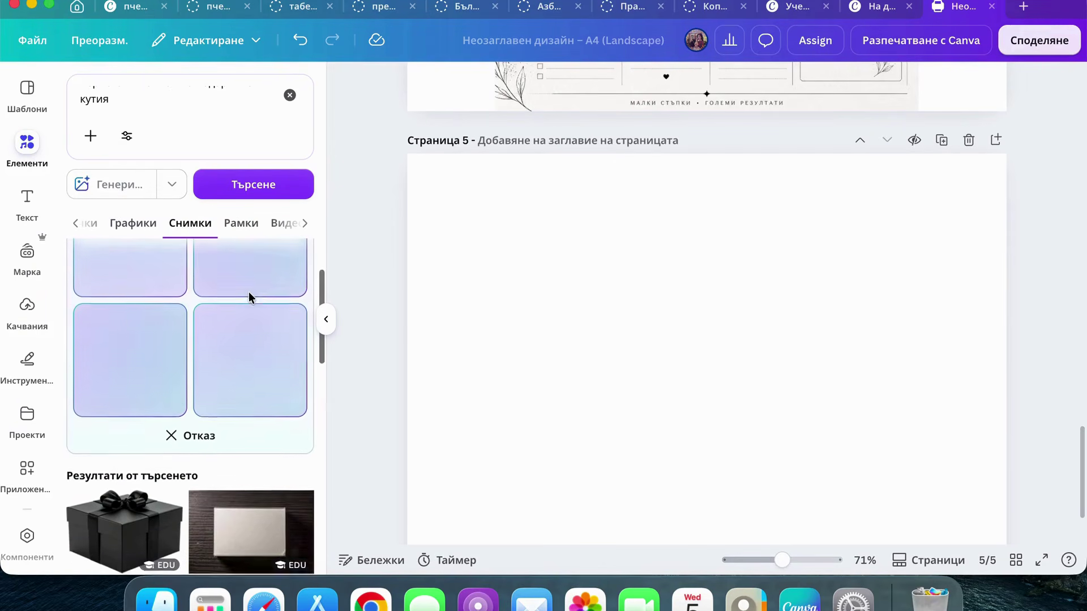
scroll(249, 292, up, 2)
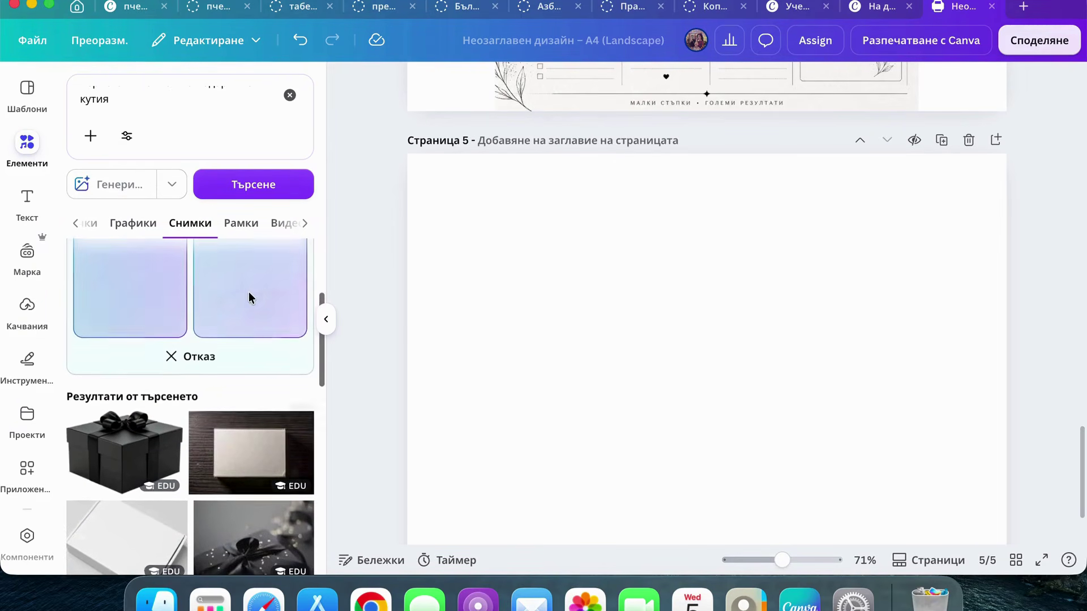
scroll(250, 292, down, 2)
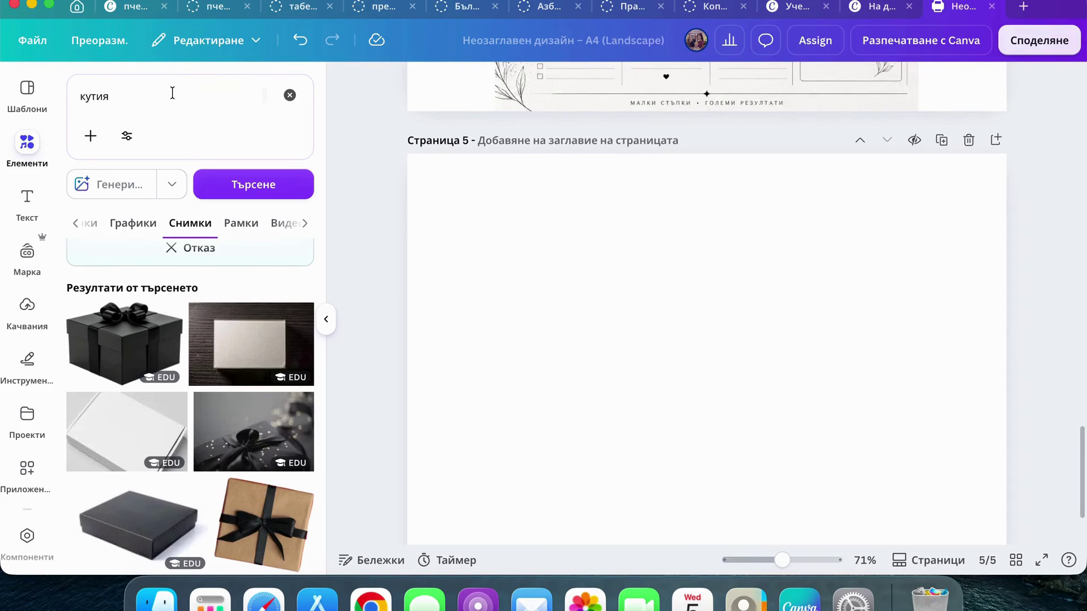
click(149, 367)
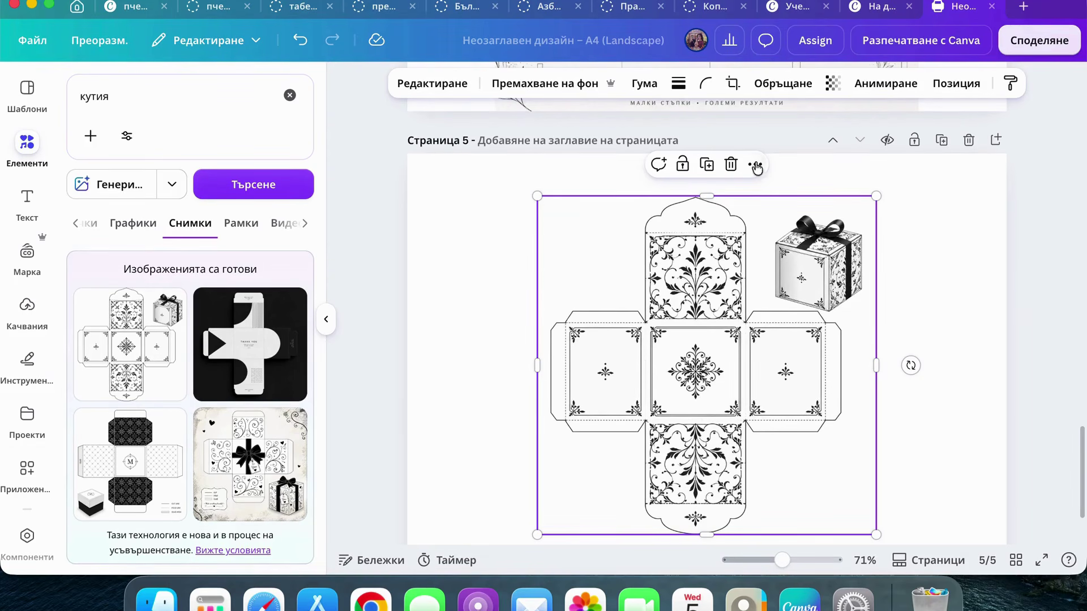
click(731, 164)
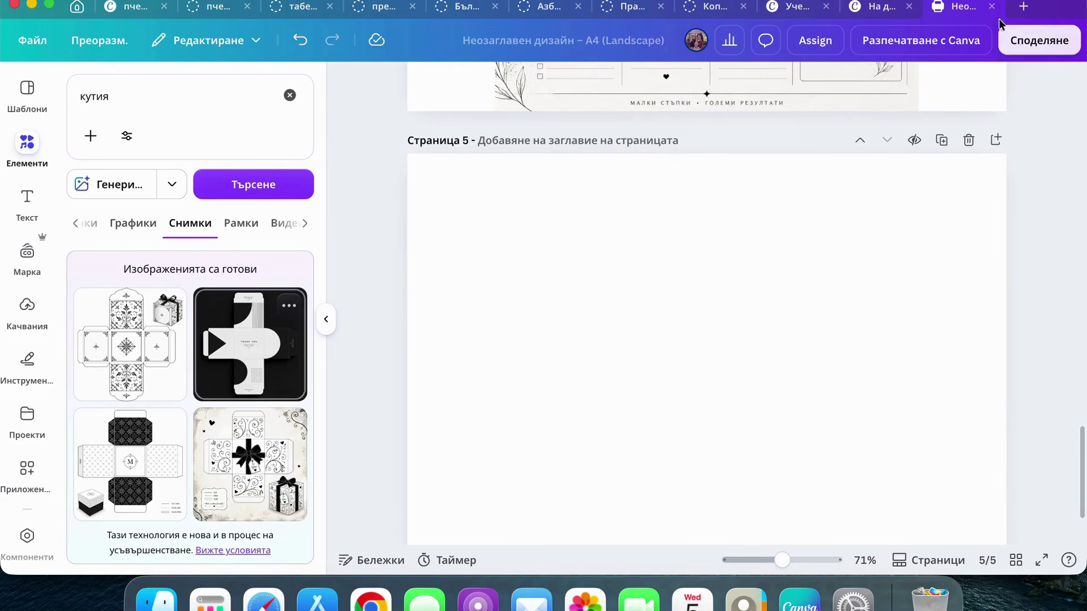
Switch to the "пчелички 1 б" design and examine the candy and gift box templates on pages 52 to 54
click(868, 10)
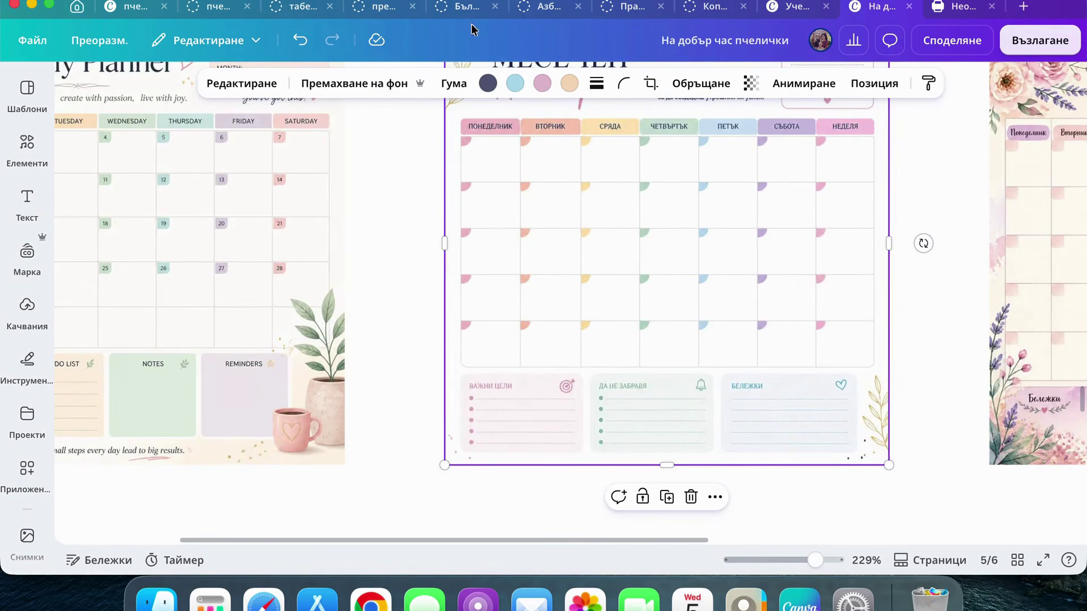
click(129, 7)
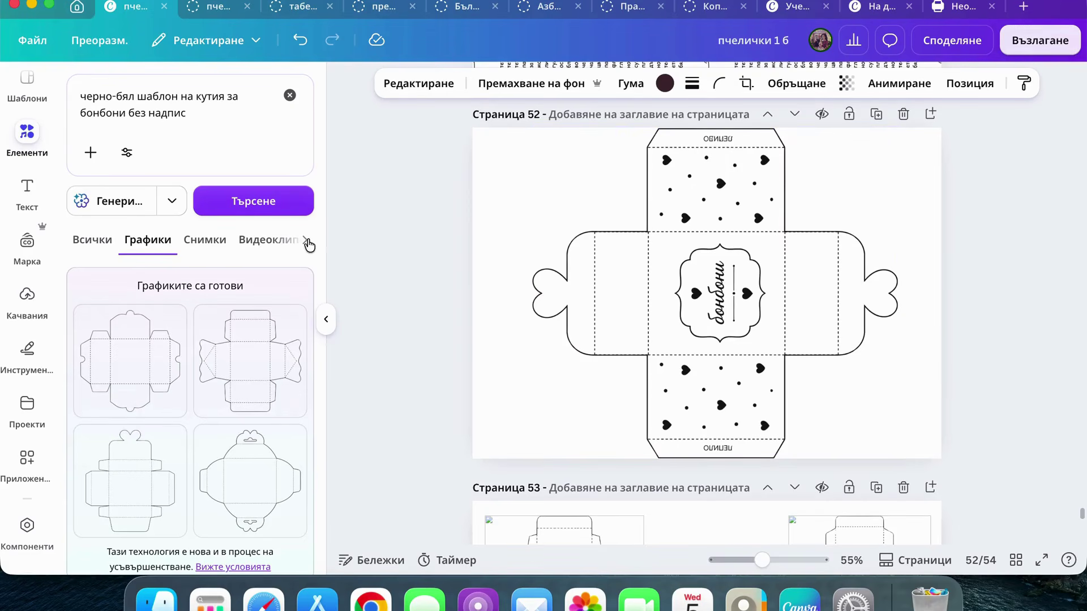
scroll(826, 416, down, 6)
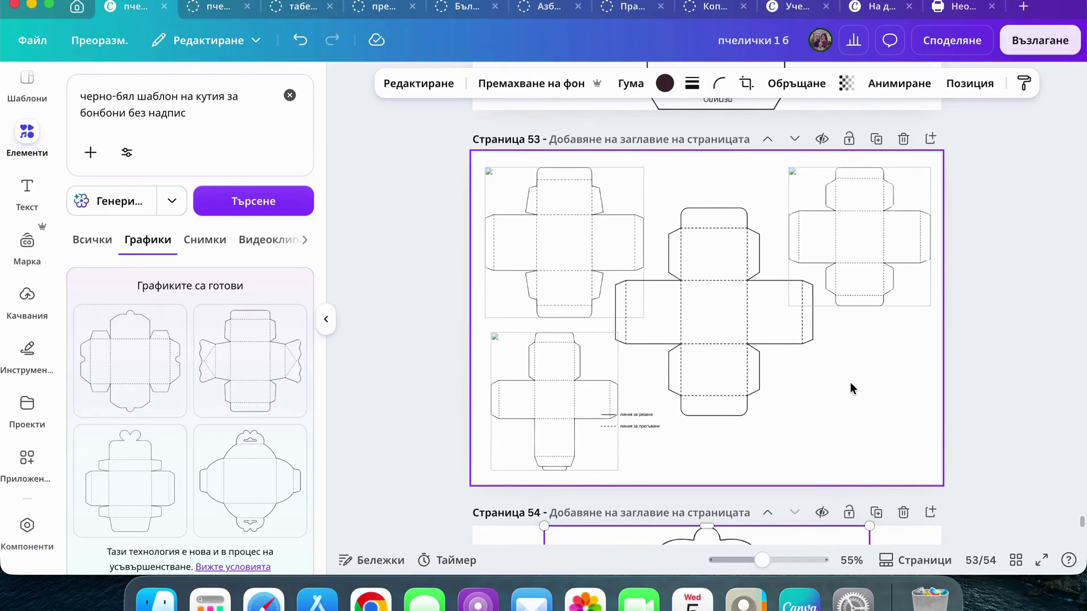
scroll(846, 391, down, 5)
scroll(839, 444, down, 1)
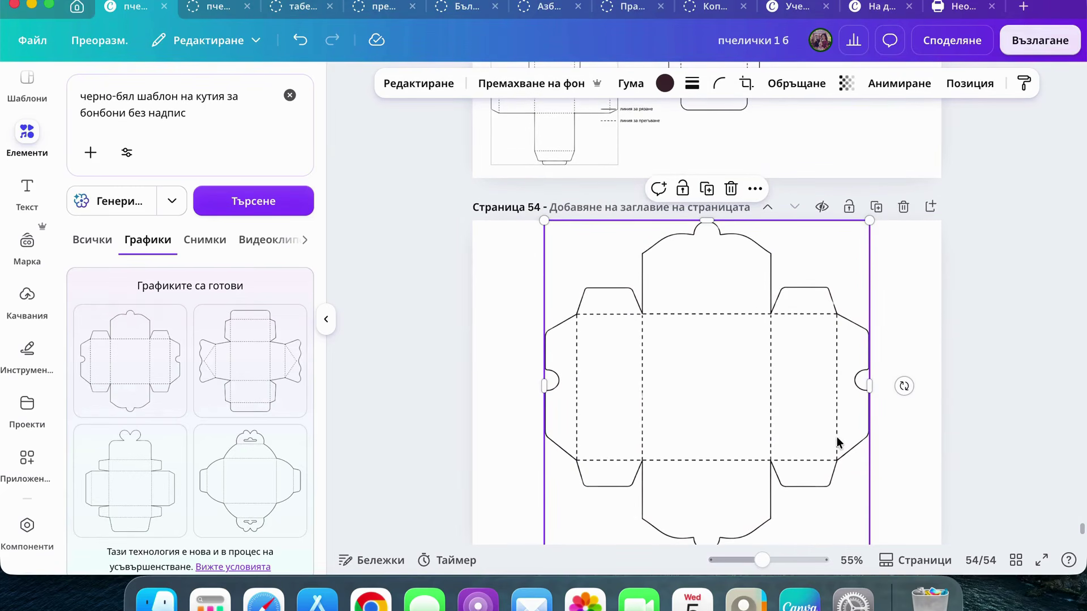
scroll(838, 443, up, 6)
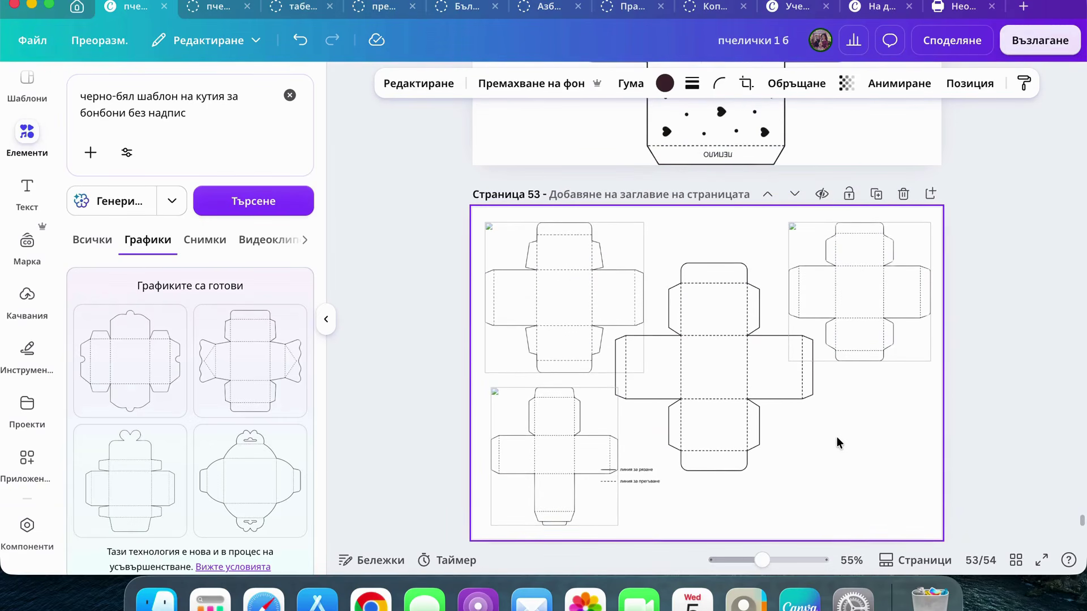
scroll(838, 443, up, 5)
scroll(838, 443, up, 2)
scroll(839, 443, down, 2)
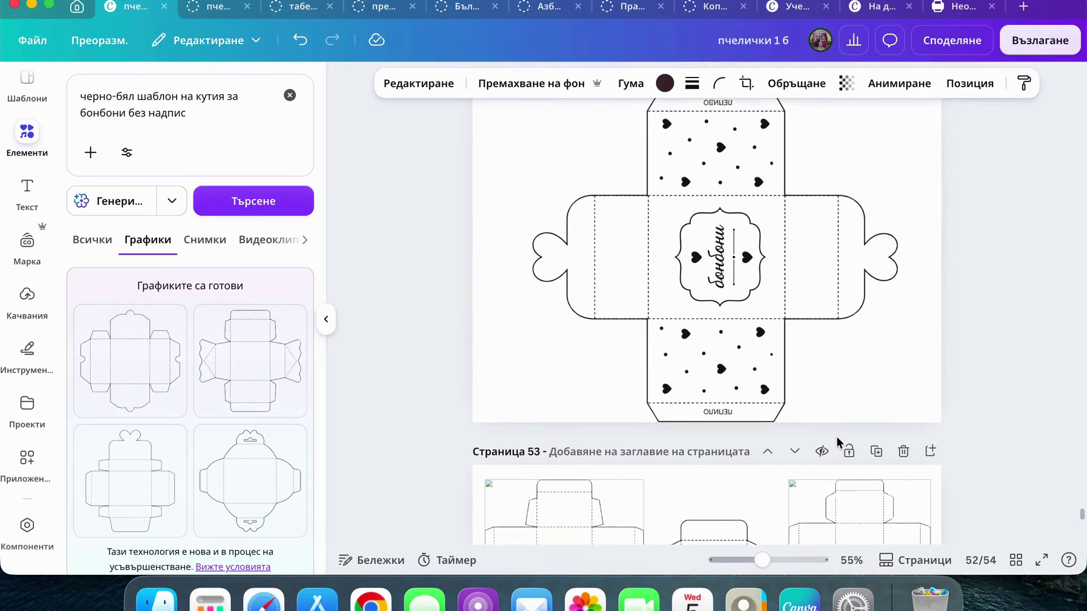
Back in the untitled A4 landscape design, generate graphics from the gift box prompt and place the heart box net at full height on page five
click(957, 7)
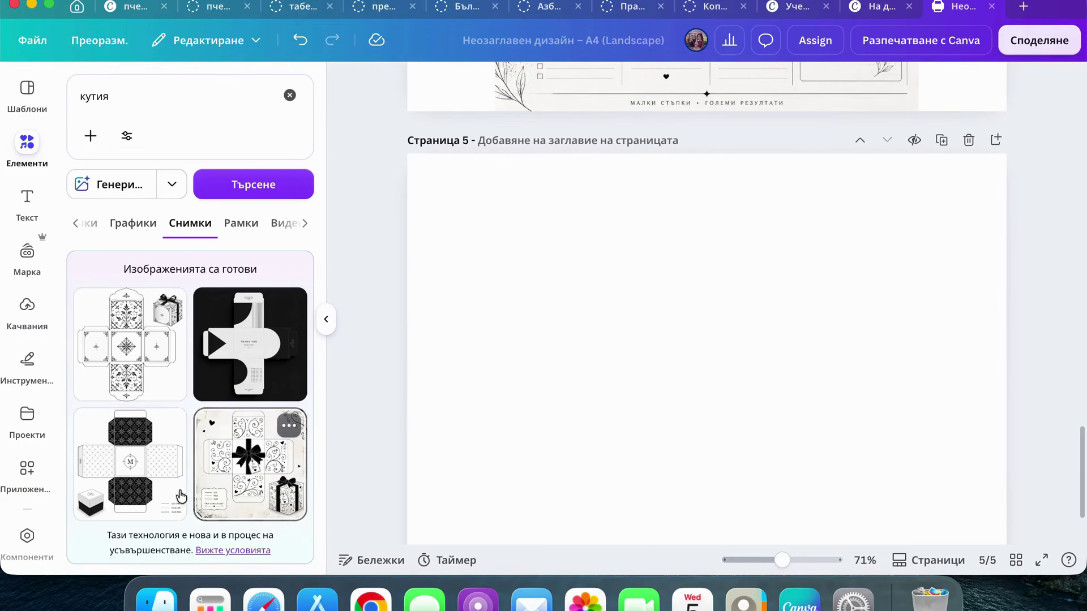
click(133, 224)
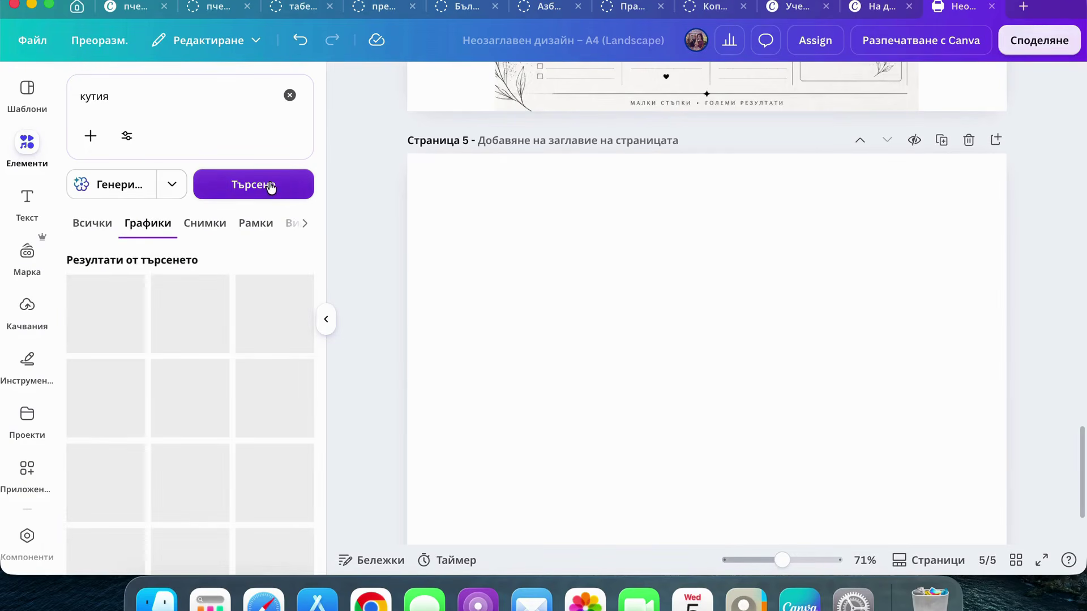
click(112, 182)
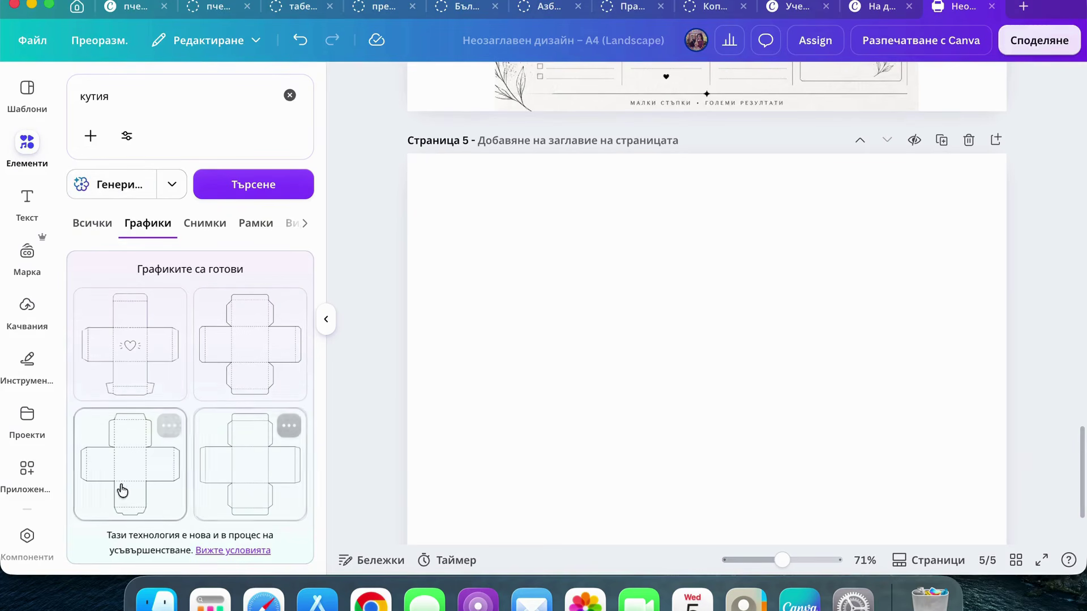
drag(106, 370, 732, 401)
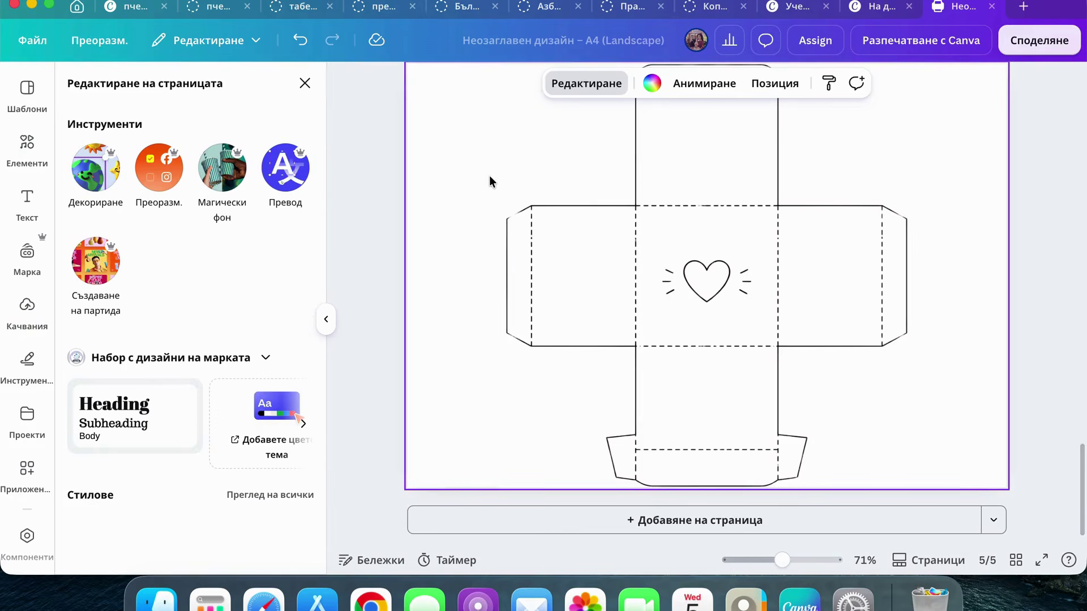
click(490, 177)
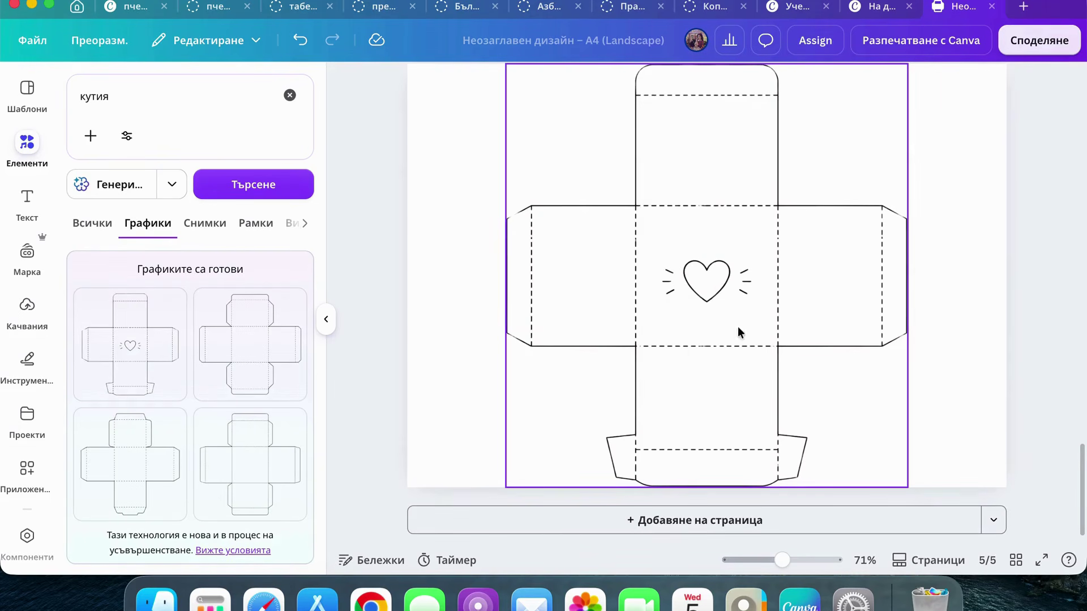
Add a sixth page and place the fourth generated graphic, a plain box net, enlarged to the full page height
click(707, 521)
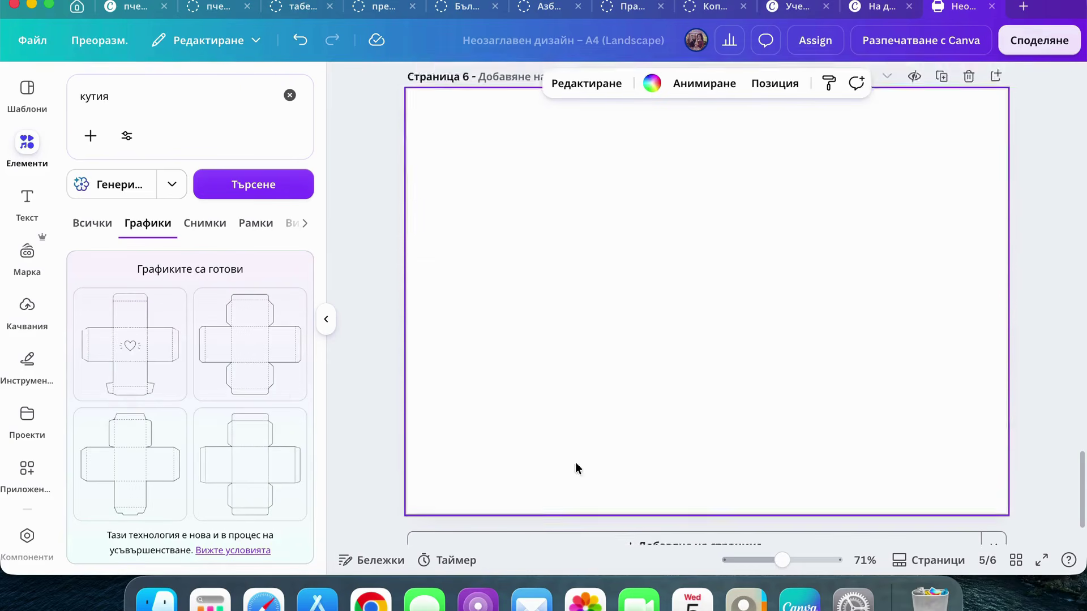
click(244, 467)
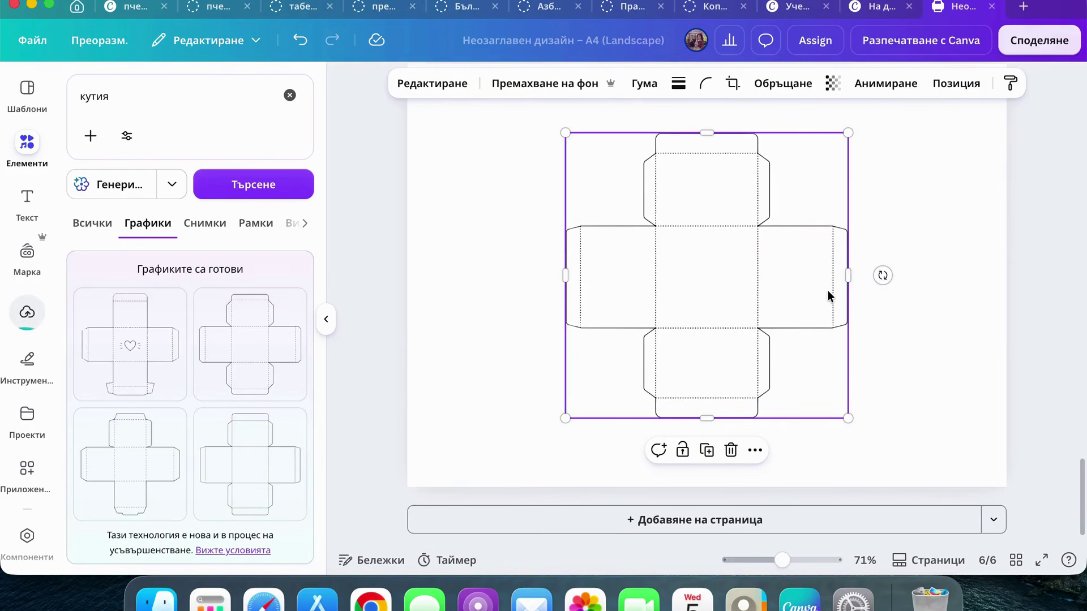
scroll(820, 293, down, 4)
drag(800, 250, 846, 205)
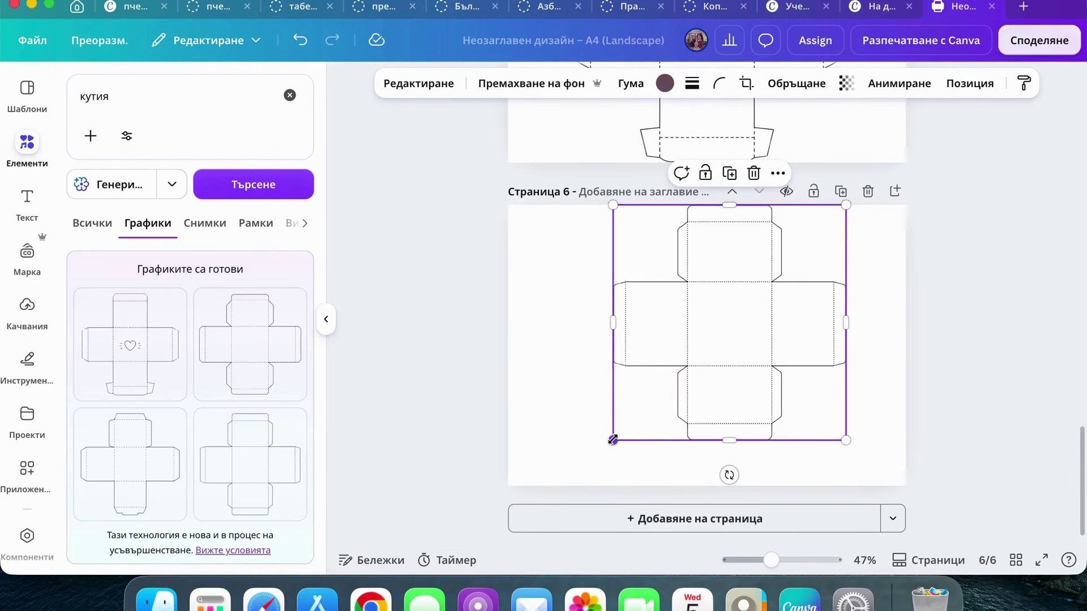
drag(613, 440, 567, 486)
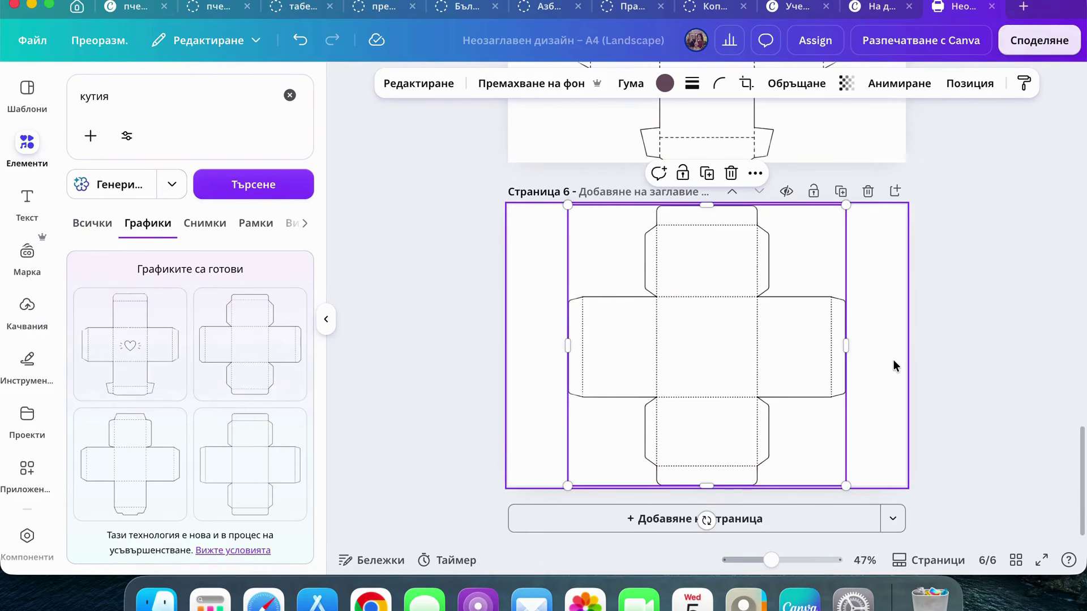
click(868, 270)
Review all six pages, from the first monthly planner to the last box template, and reread the generation prompt
scroll(867, 270, up, 6)
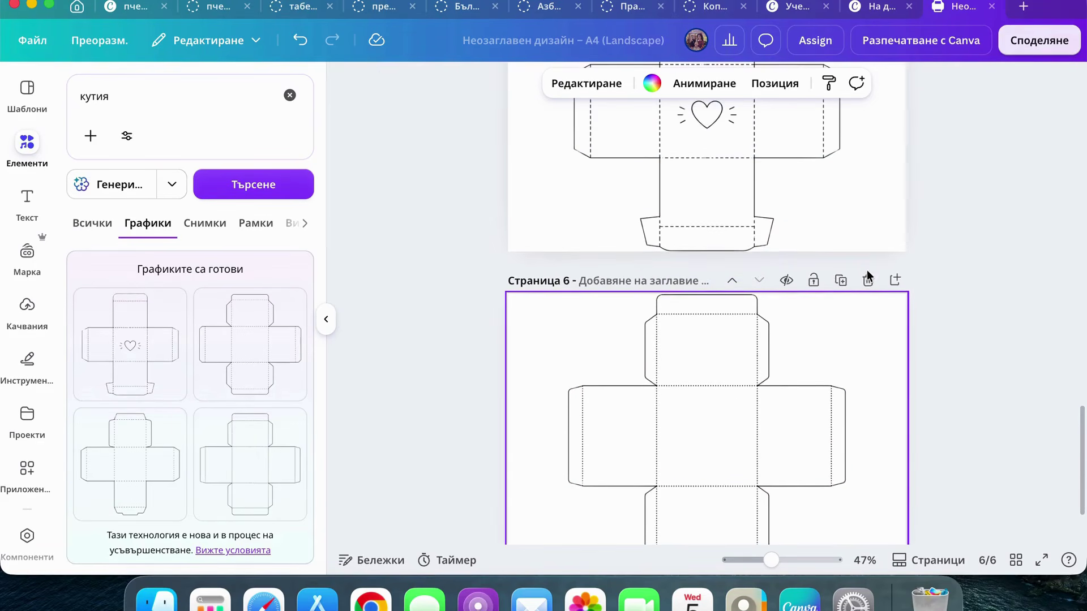
scroll(868, 276, up, 3)
scroll(867, 276, up, 20)
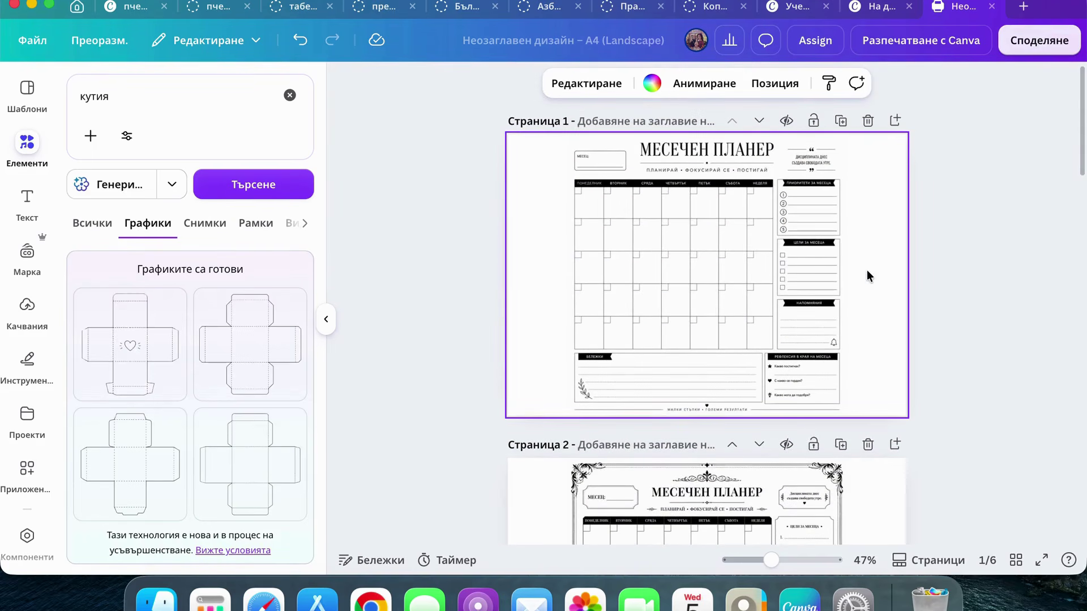
scroll(867, 276, down, 20)
scroll(868, 276, down, 7)
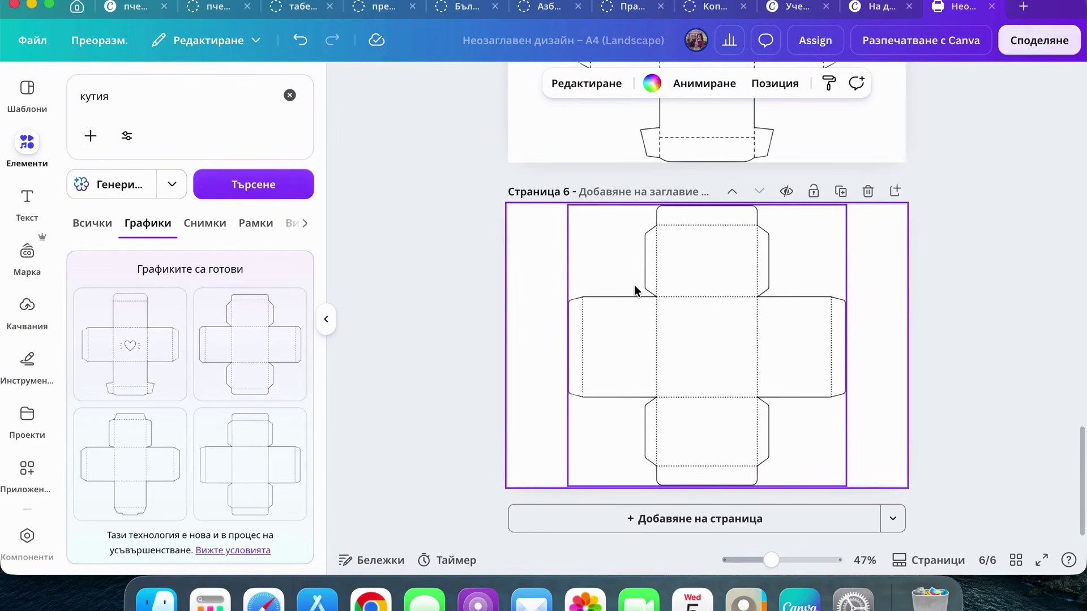
click(959, 307)
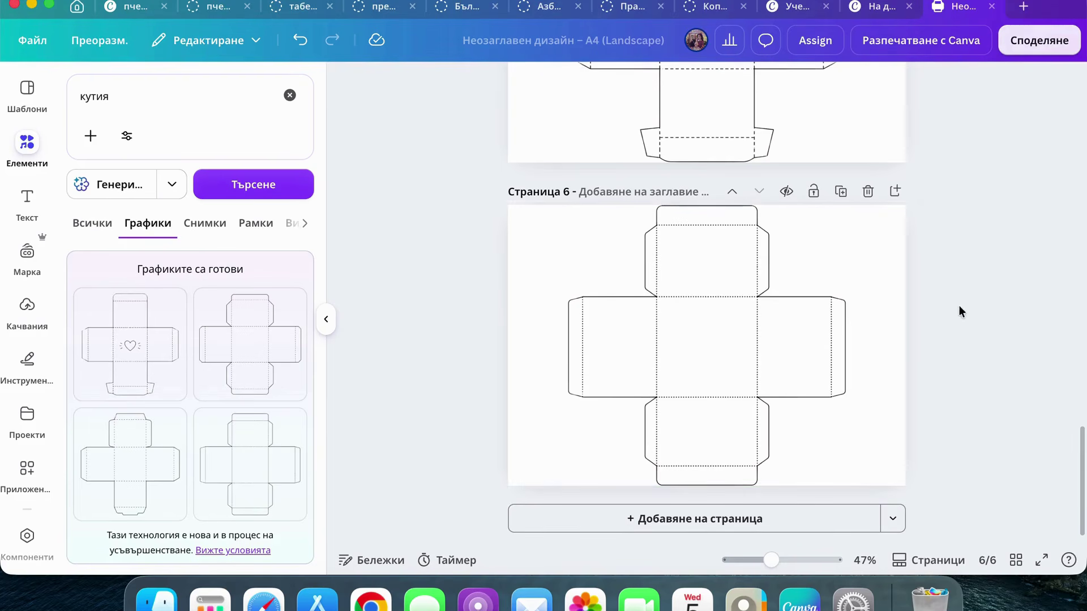
scroll(175, 91, up, 1)
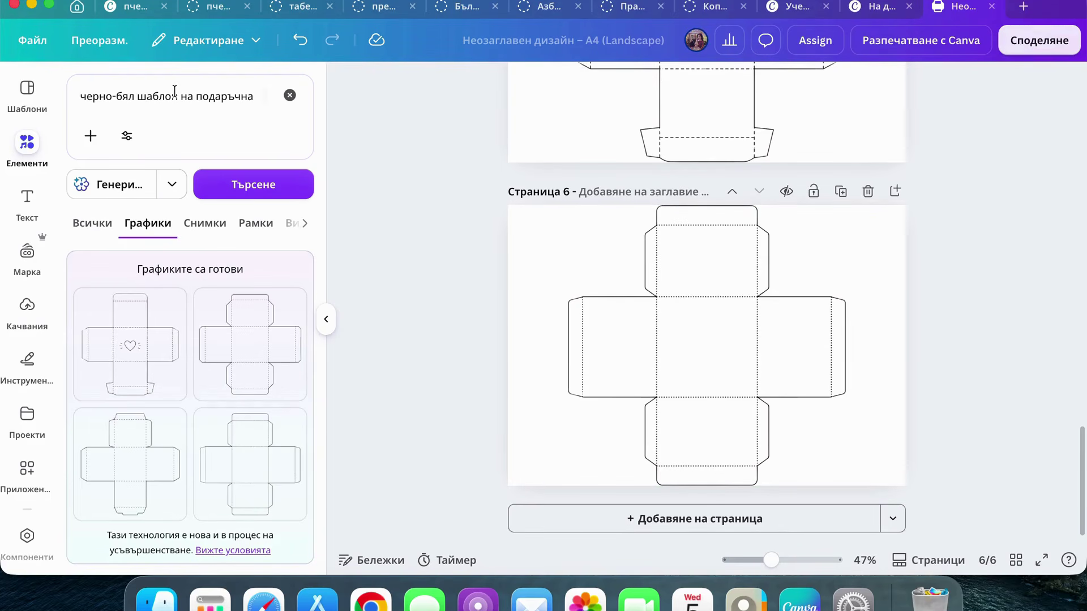
Open the sharing and export options for the finished design
click(876, 261)
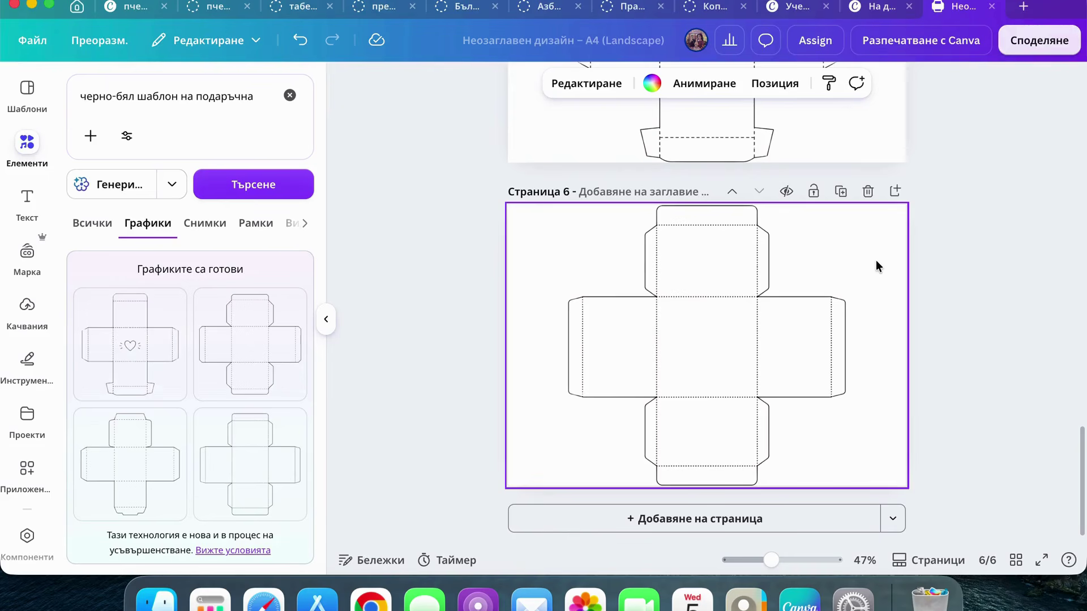
click(1031, 46)
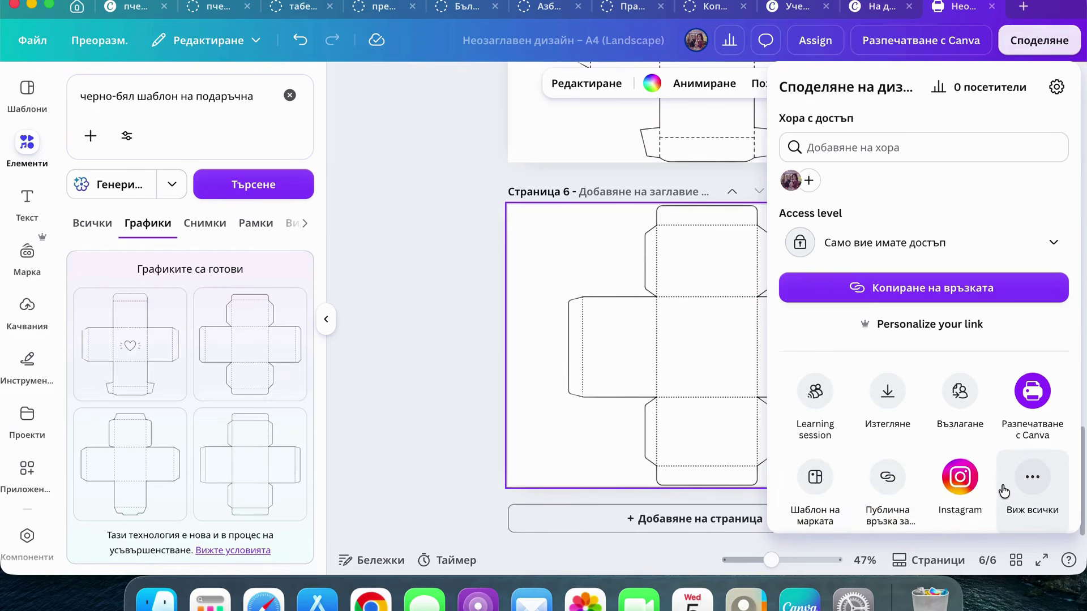
scroll(1004, 491, down, 1)
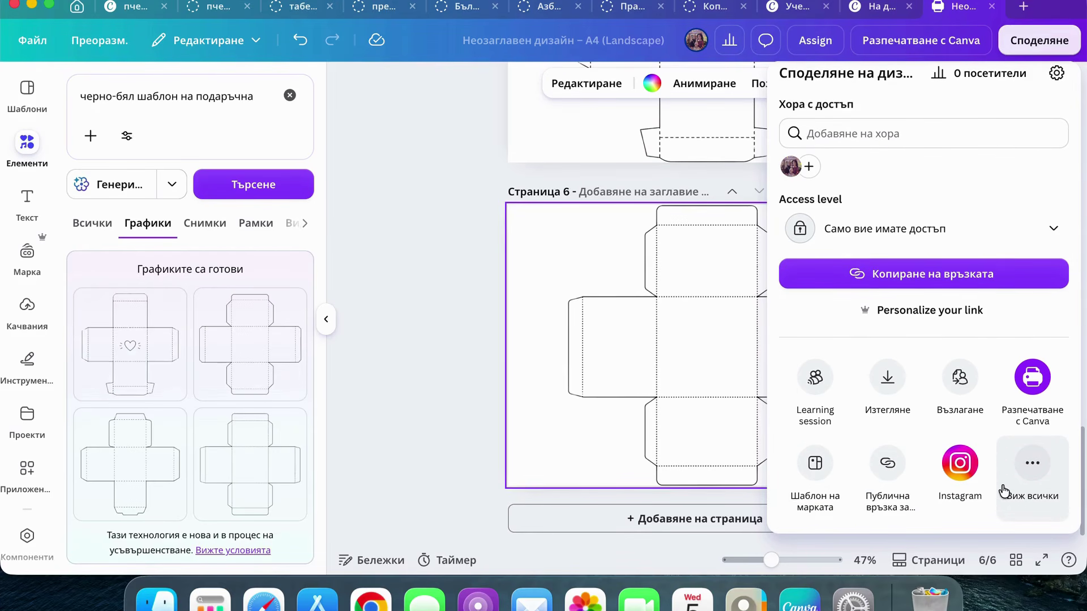